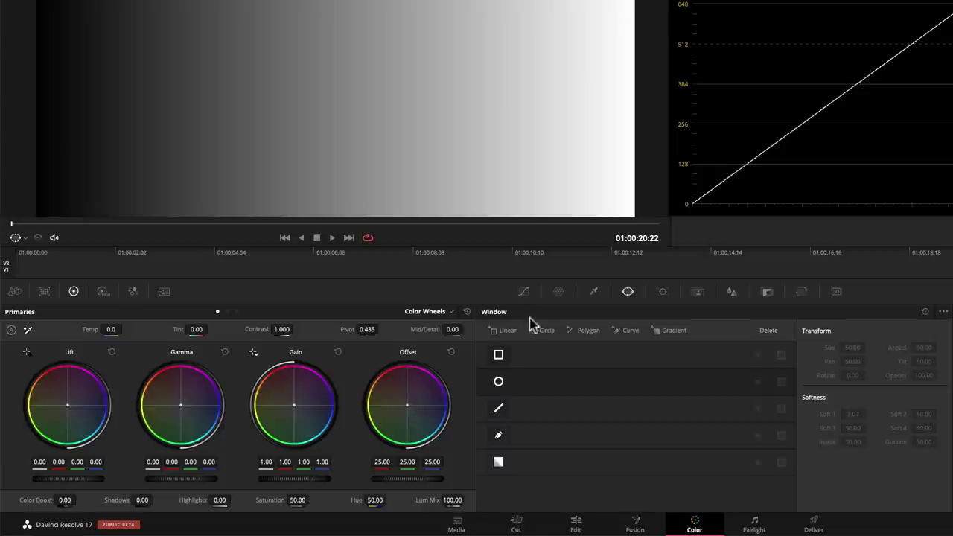
Cycle the HDR wheels between Black/Dark/Shadow and Light/Highlight/Specular, then reveal the Zones range graph
left_click(103, 291)
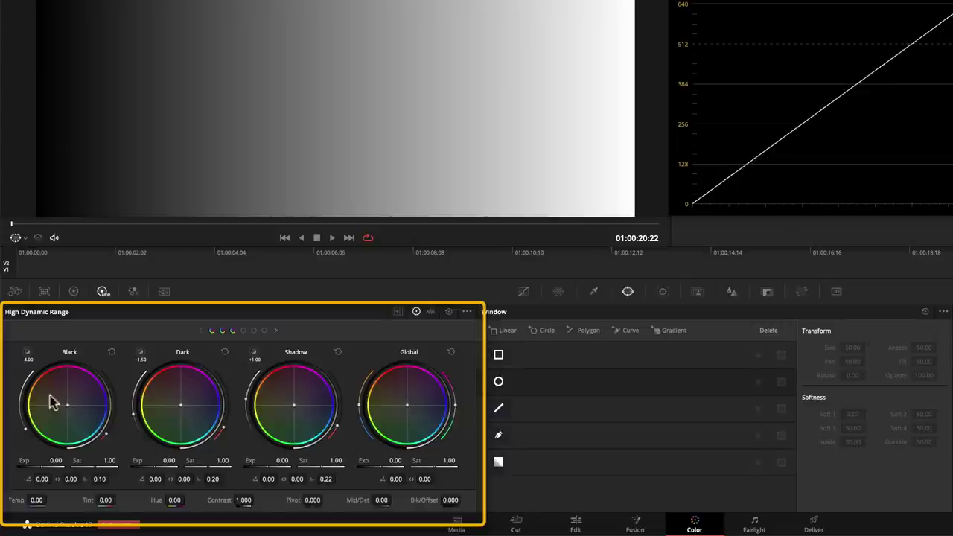
left_click(266, 331)
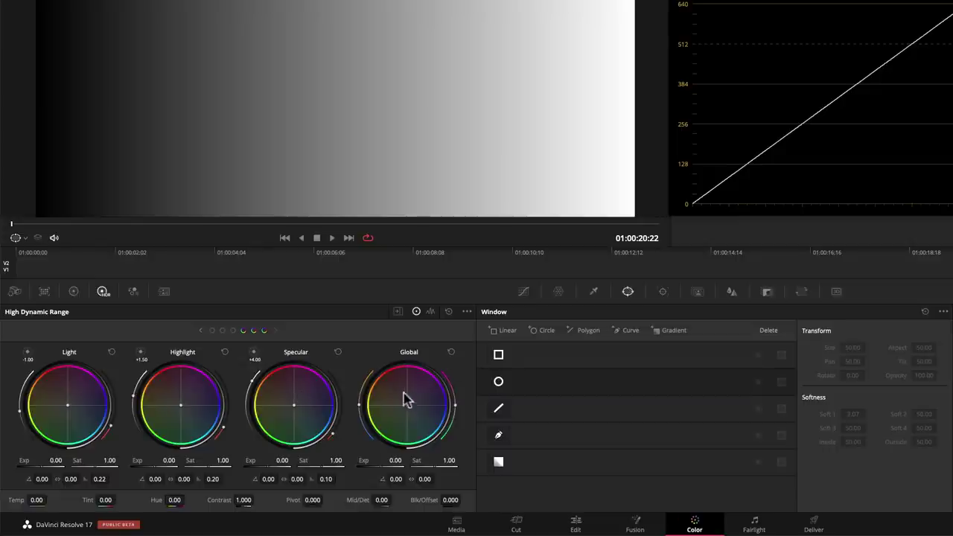
left_click(222, 330)
left_click(220, 332)
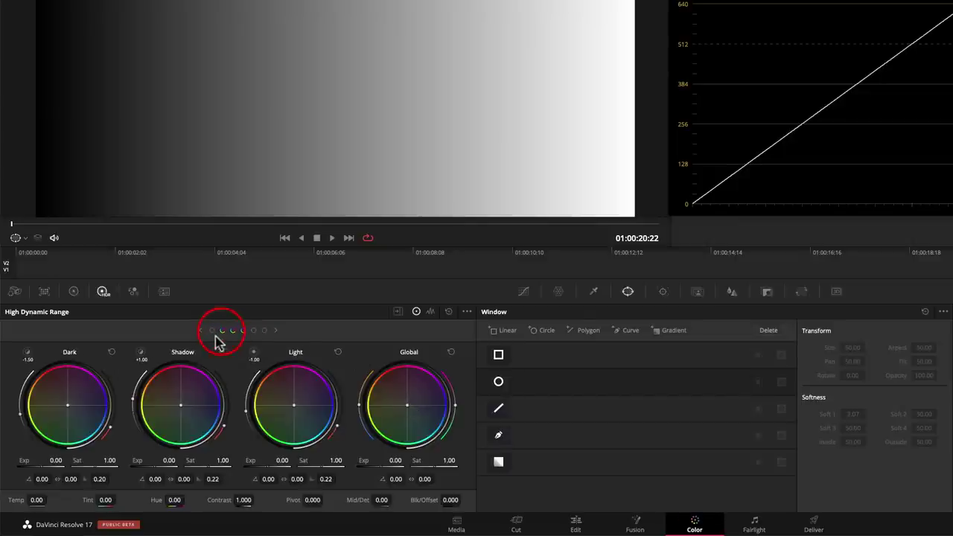
left_click(213, 333)
left_click(244, 334)
left_click(253, 332)
left_click(261, 335)
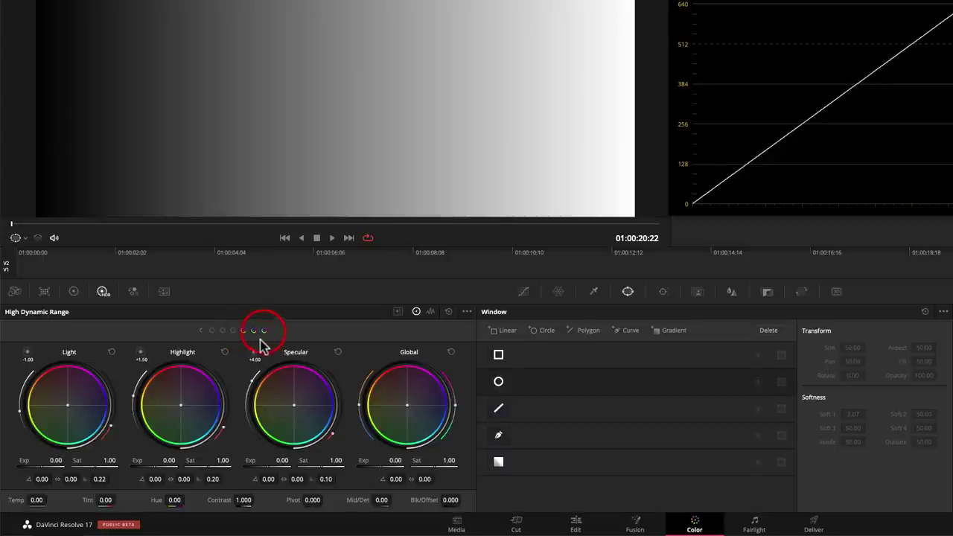
left_click(211, 332)
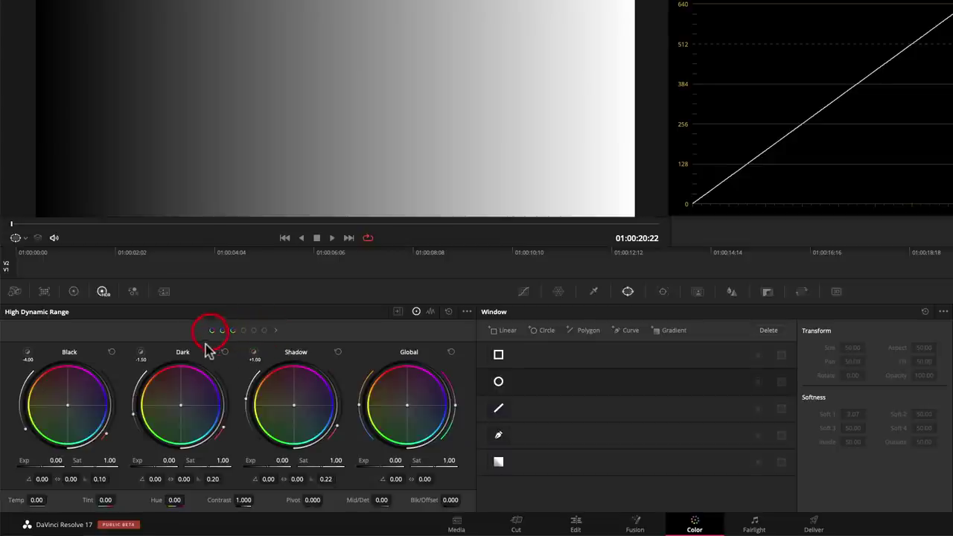
left_click(265, 331)
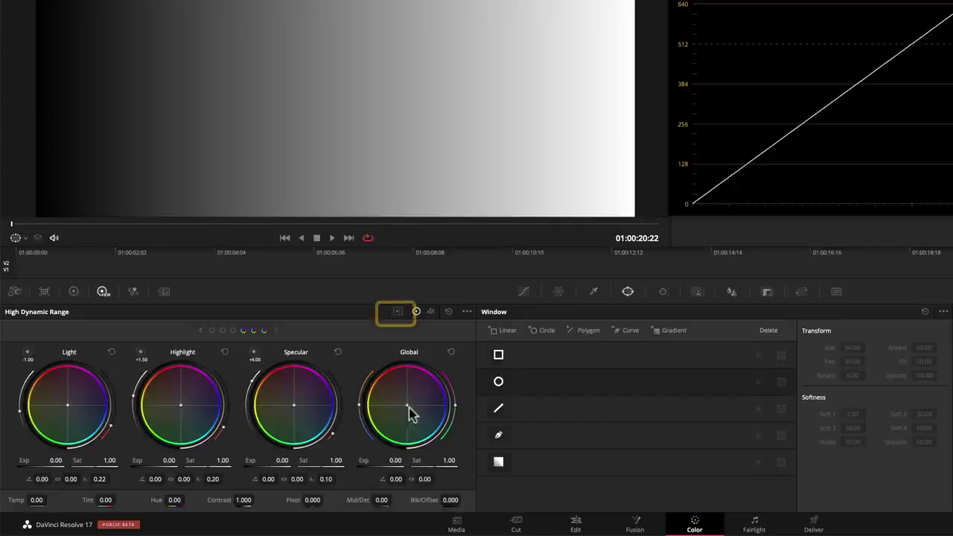
left_click(397, 313)
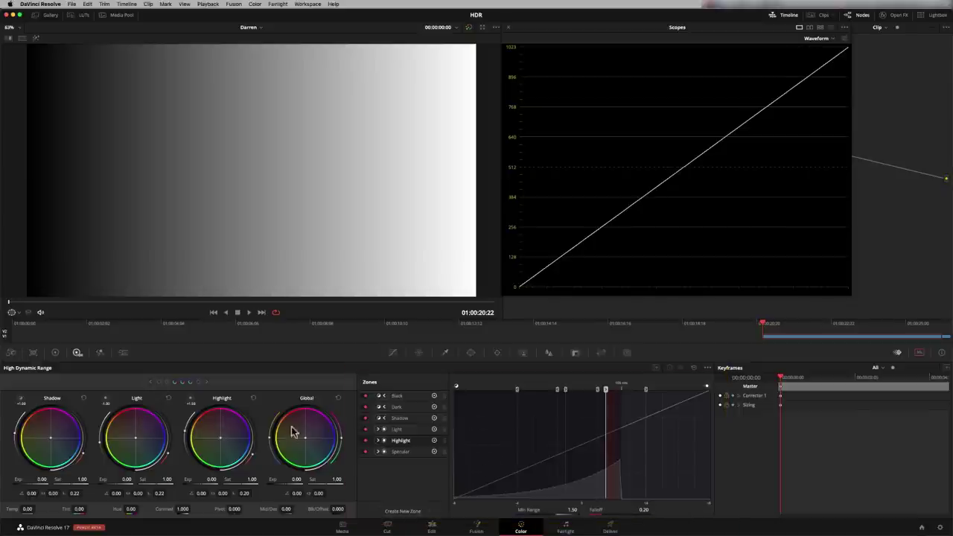
left_click(708, 367)
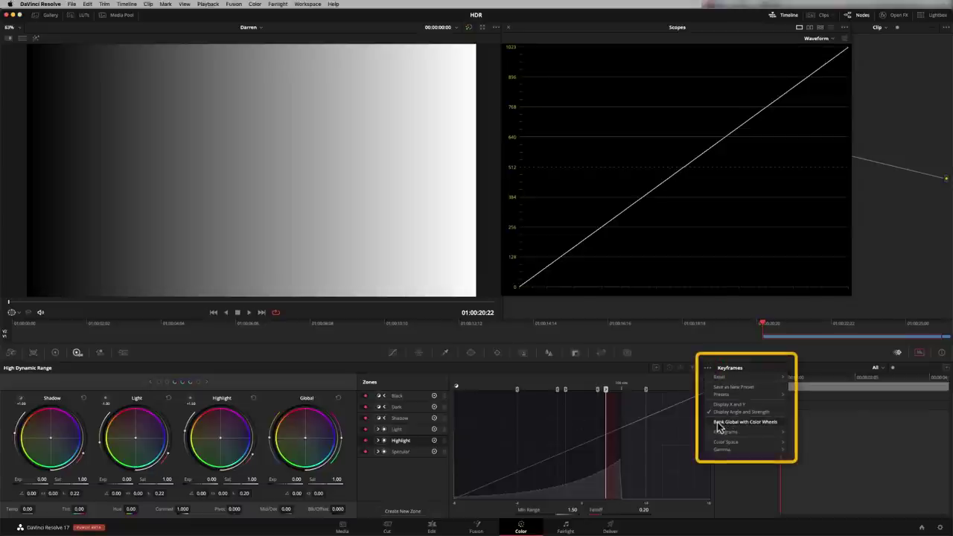
left_click(713, 423)
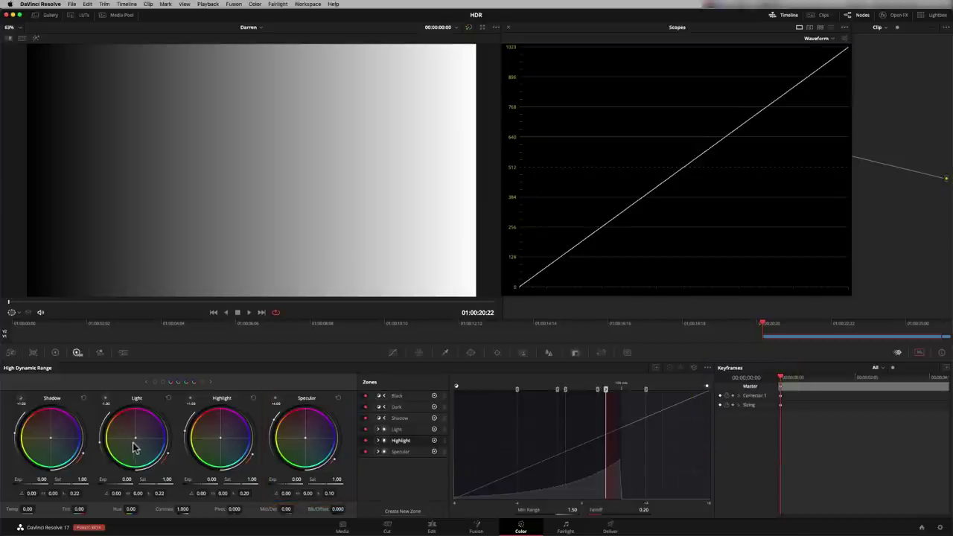
left_click(709, 368)
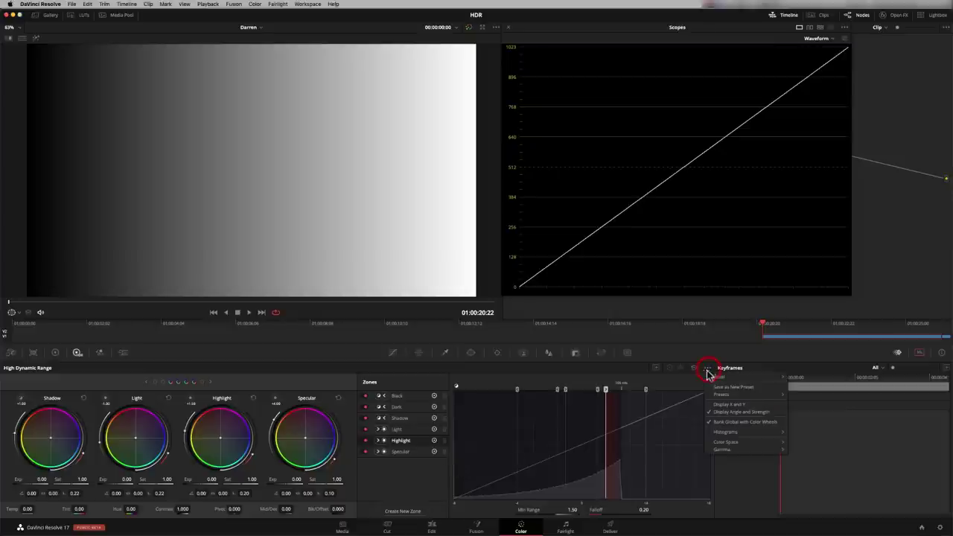
left_click(708, 428)
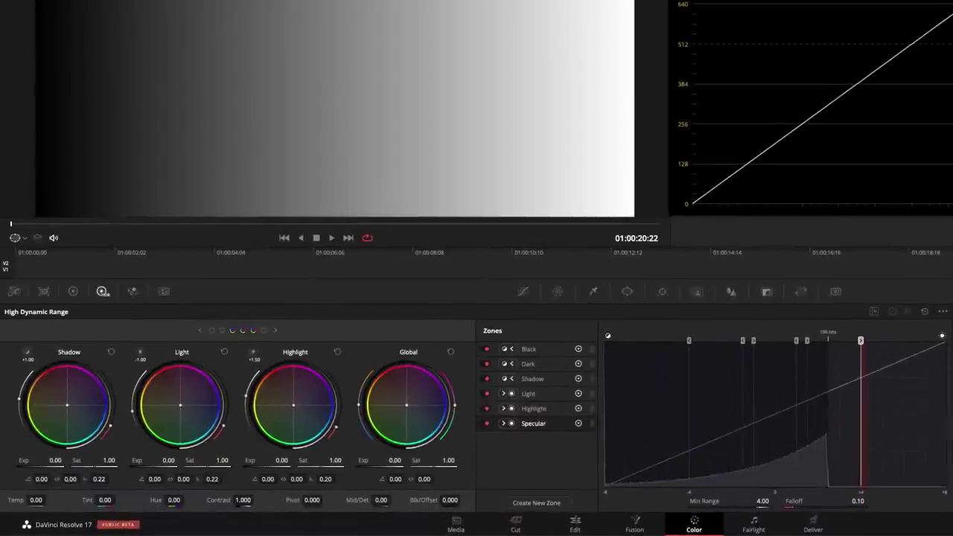
Inspect the Shadow, Dark, Black, Light and Highlight zone ranges on the Zones graph in turn
left_click(554, 380)
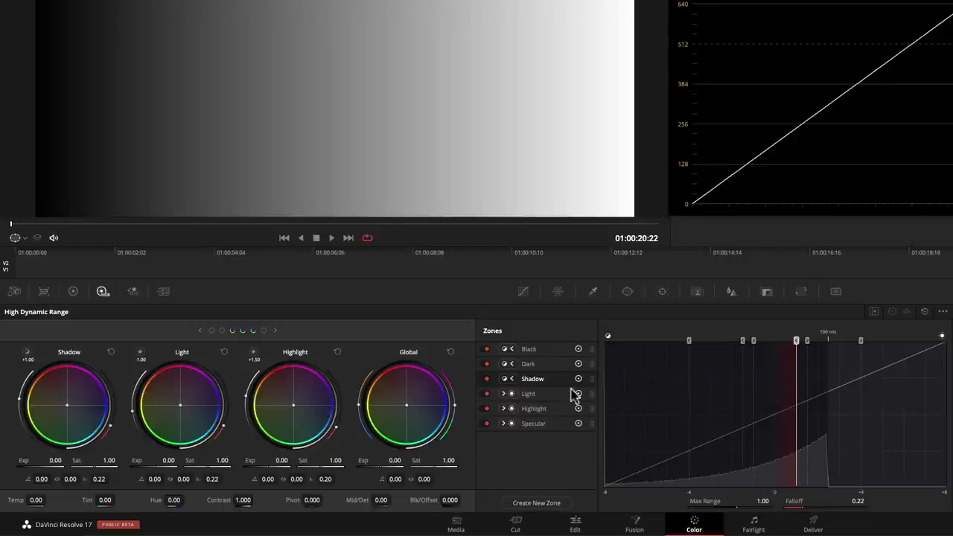
left_click(550, 364)
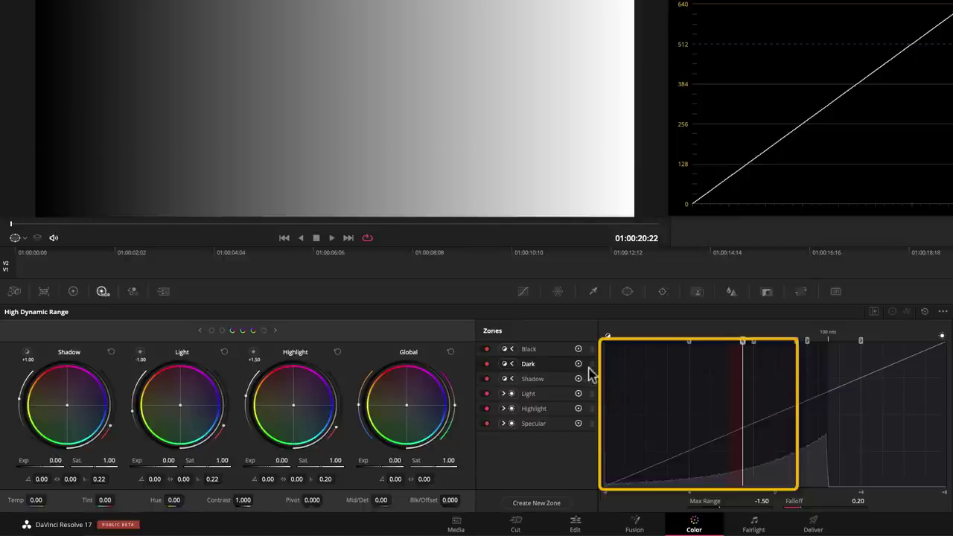
left_click(560, 349)
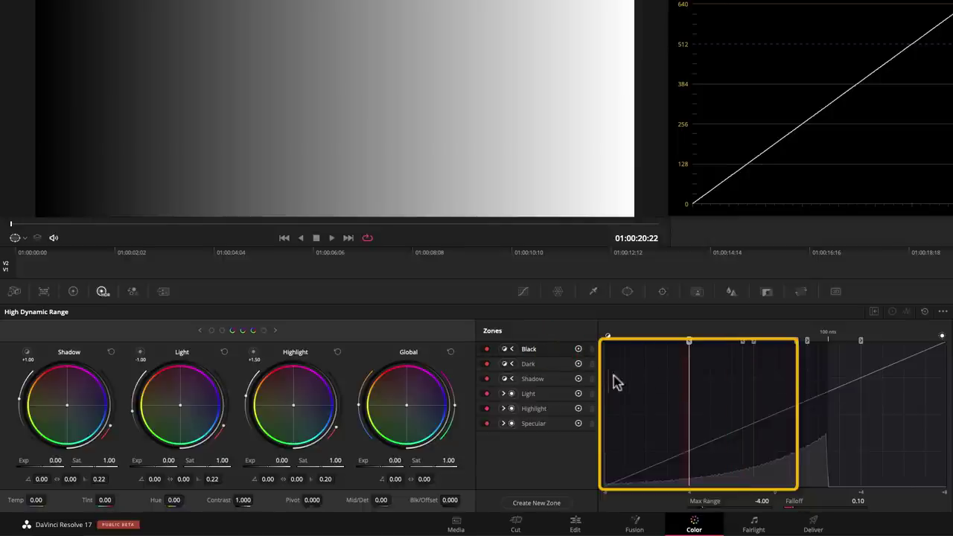
left_click(551, 363)
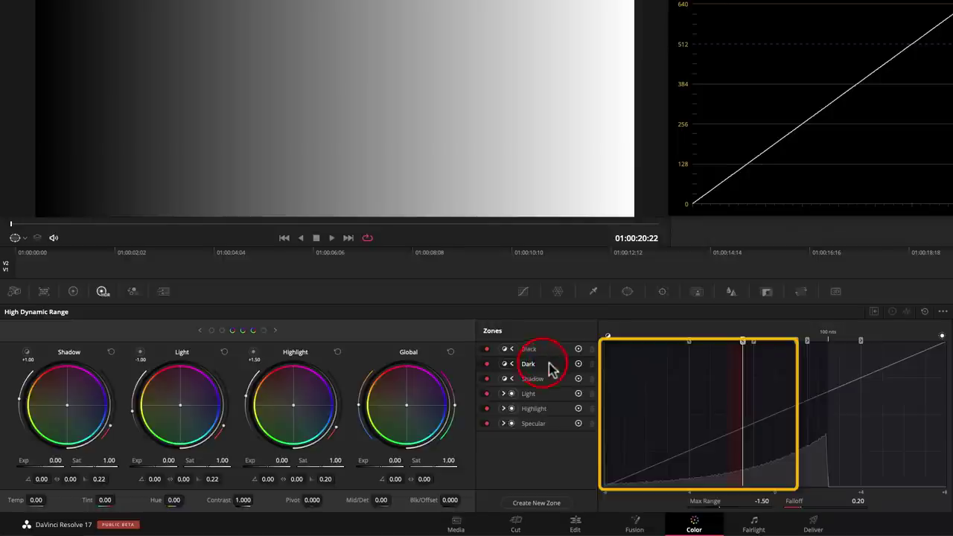
left_click(550, 379)
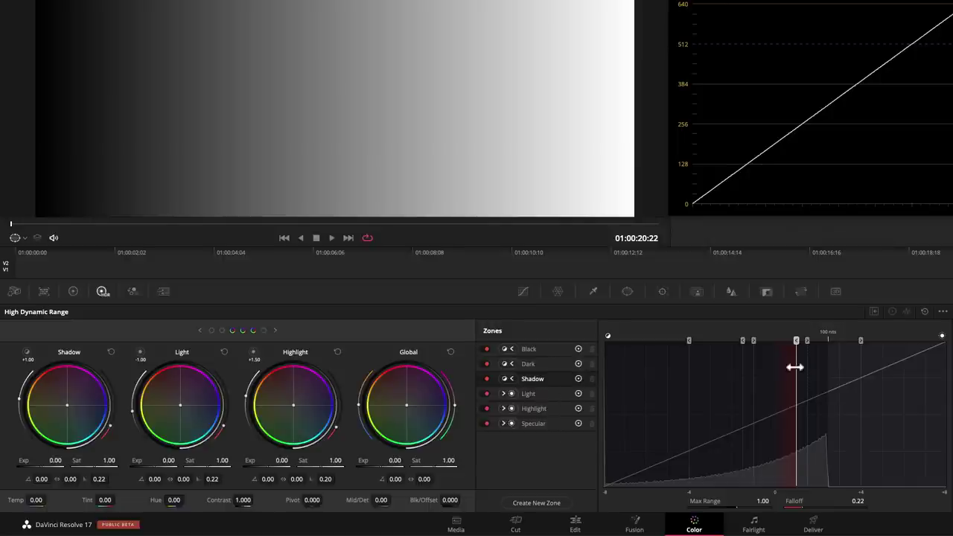
left_click(547, 398)
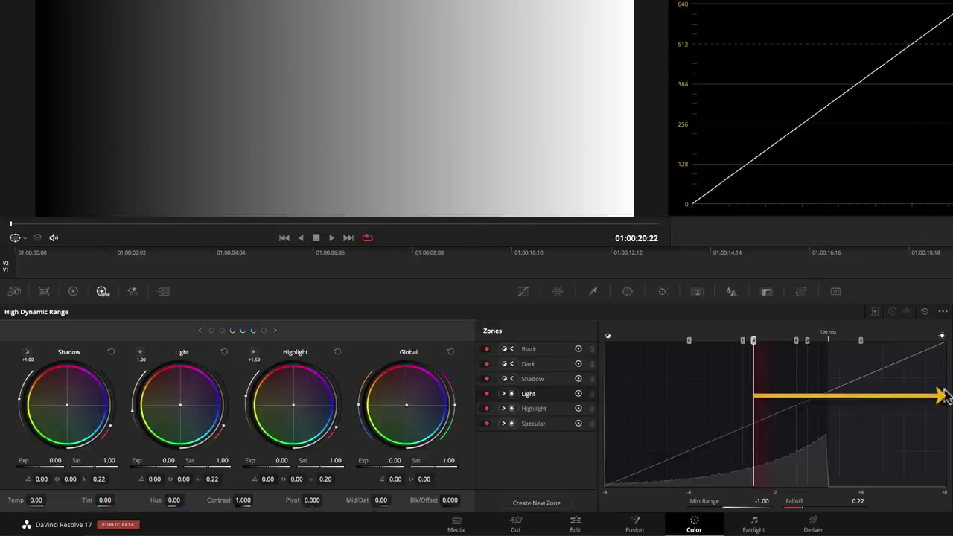
left_click(569, 407)
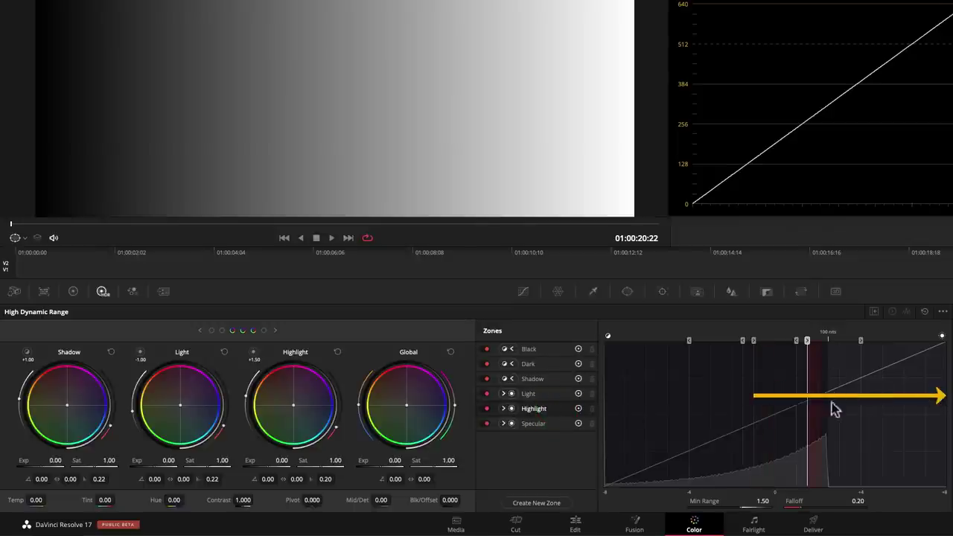
Select Specular in the Zones list to view its Min Range 4.00 and Falloff 0.10
left_click(549, 421)
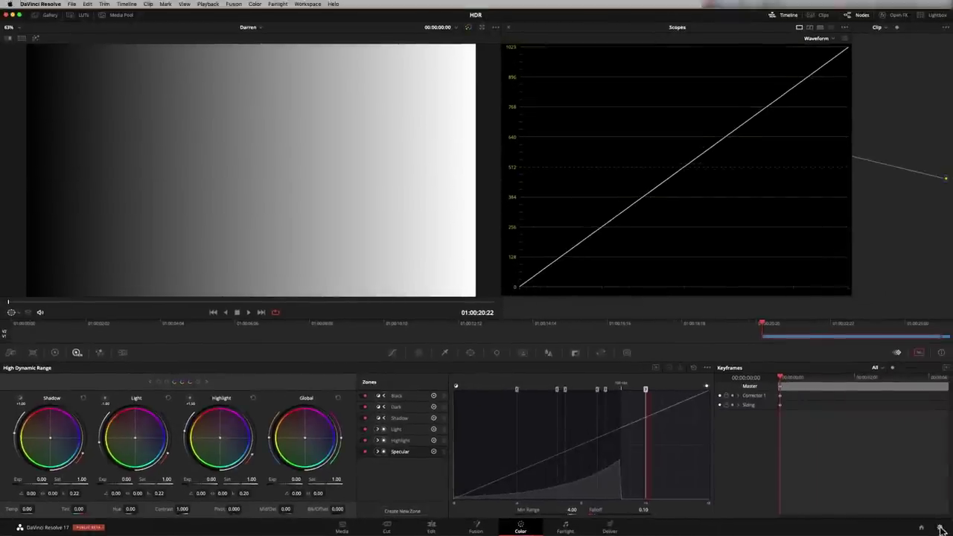
Choose the DaVinci Wide Gamut colour management preset in Project Settings and save
left_click(941, 528)
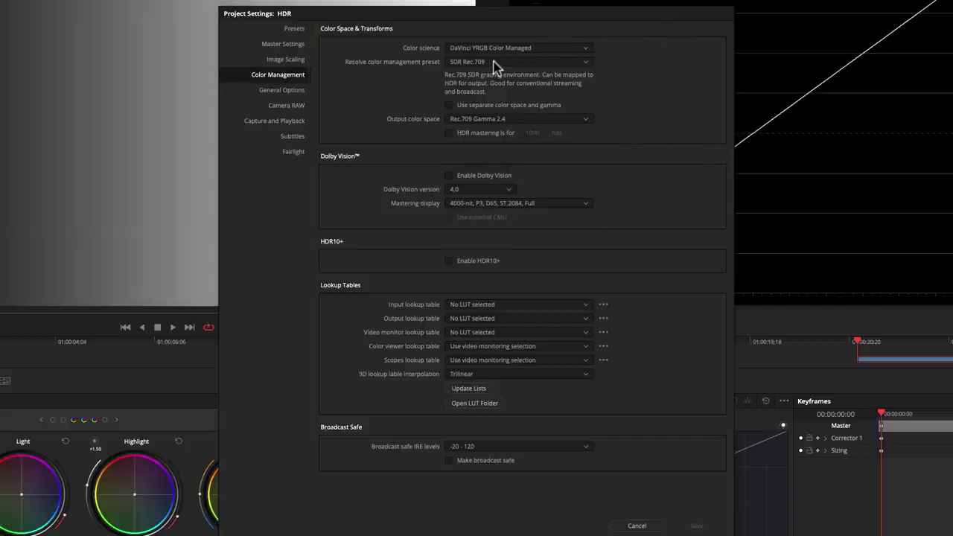
left_click(585, 62)
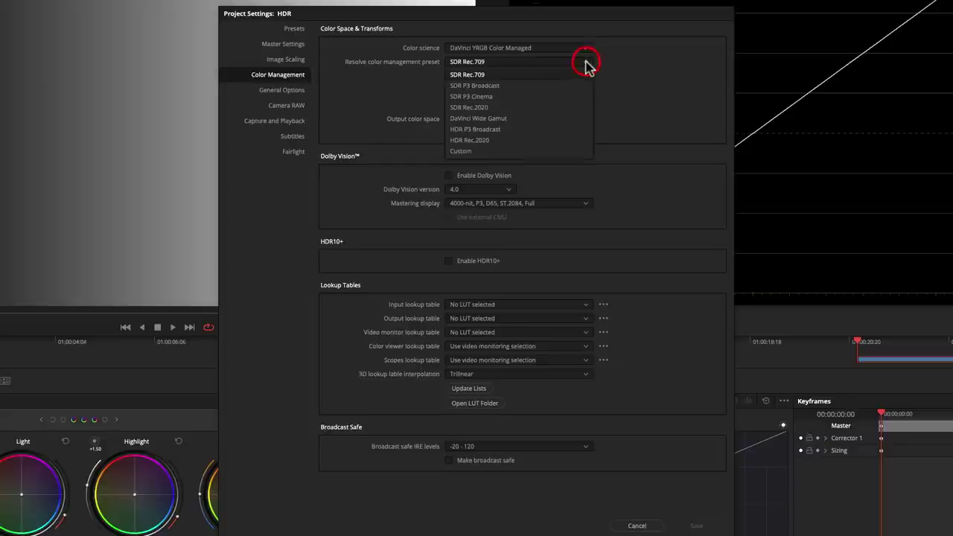
left_click(503, 118)
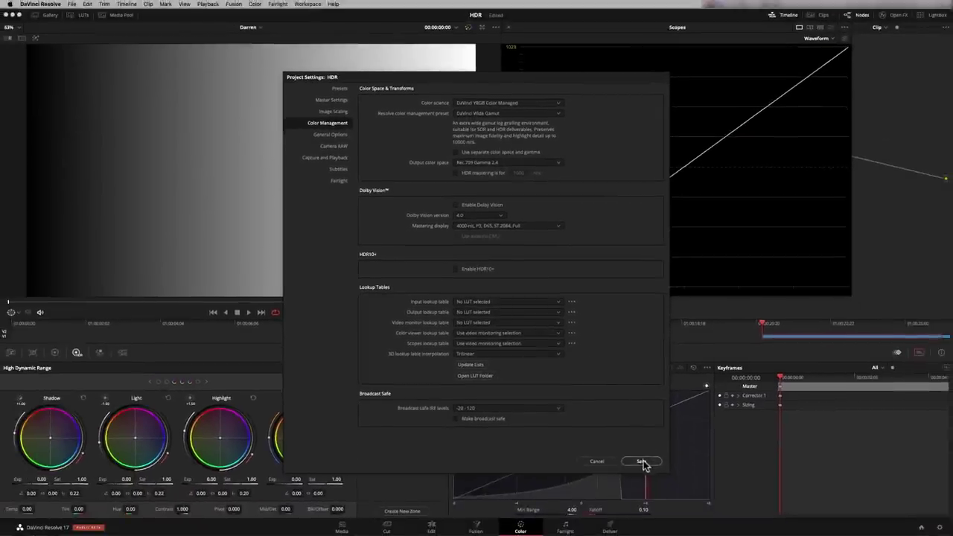
left_click(683, 511)
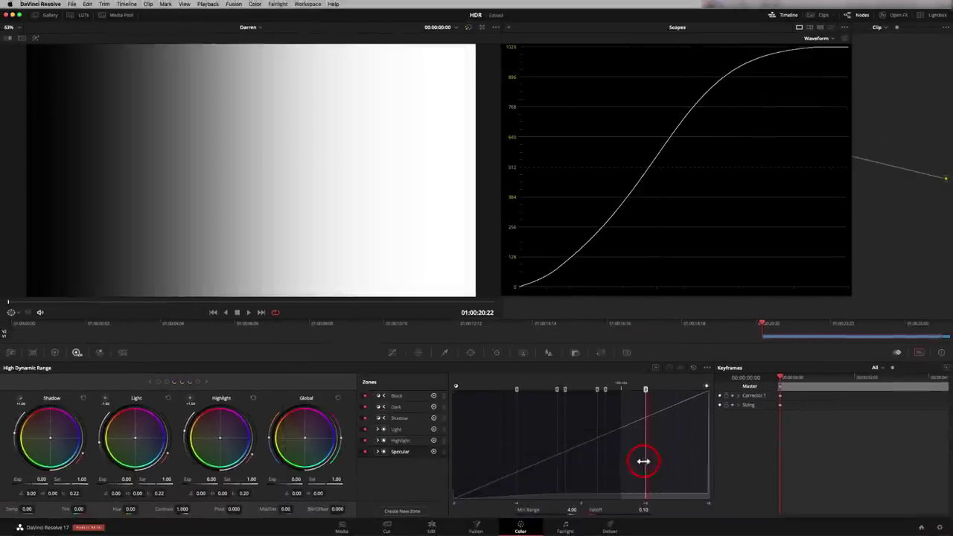
Switch the colour management preset to SDR Rec.709 and apply it, keeping Project Settings open
left_click(939, 527)
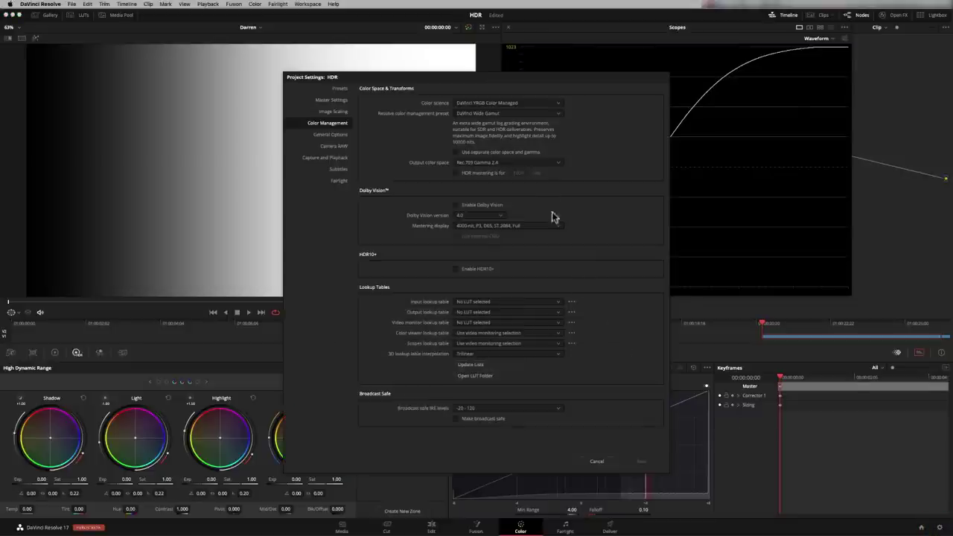
left_click(543, 115)
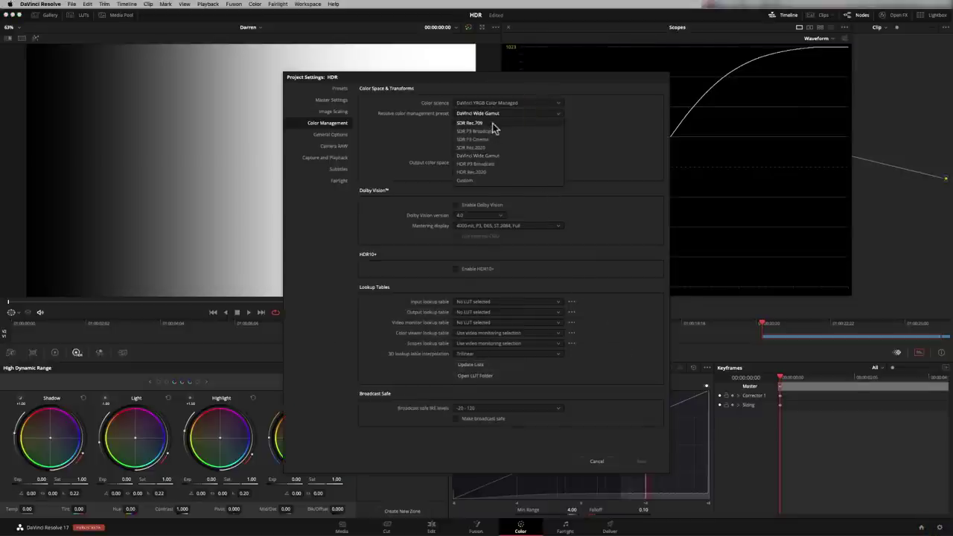
left_click(494, 125)
key("alt")
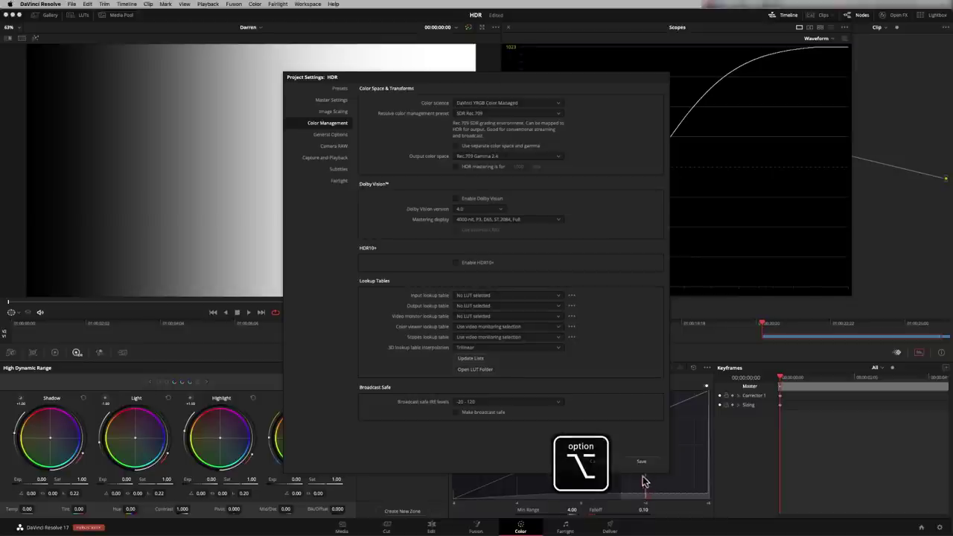
left_click(643, 462, "alt")
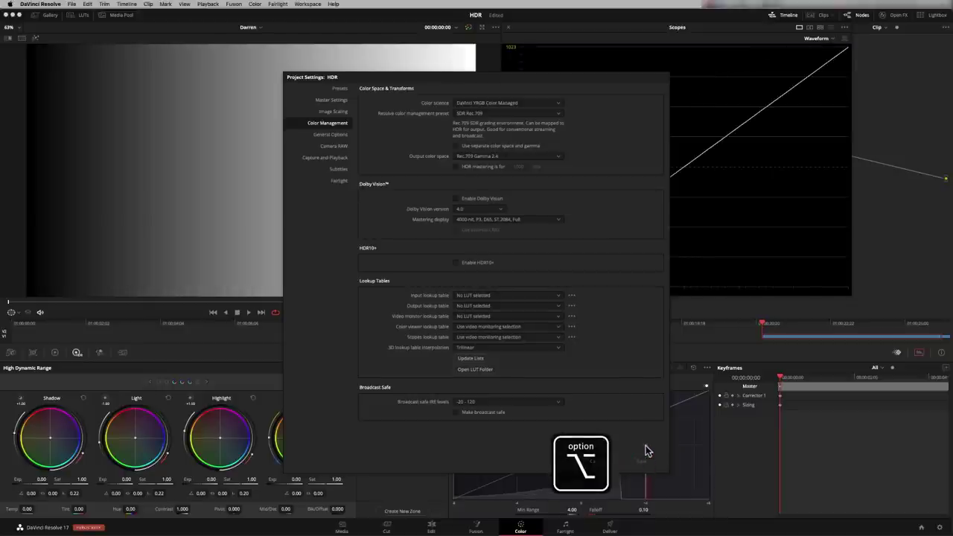
Change the preset back to DaVinci Wide Gamut and save
left_click(543, 114)
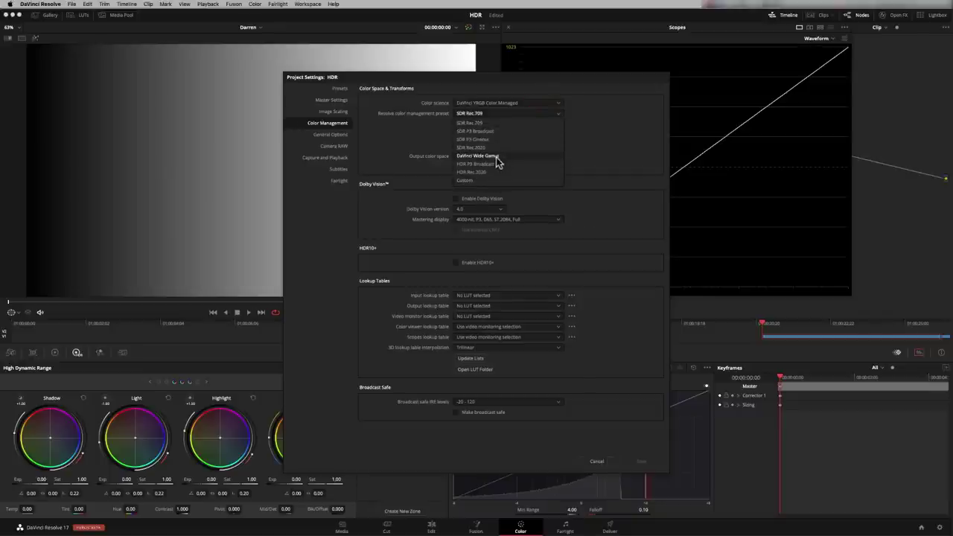
left_click(499, 159)
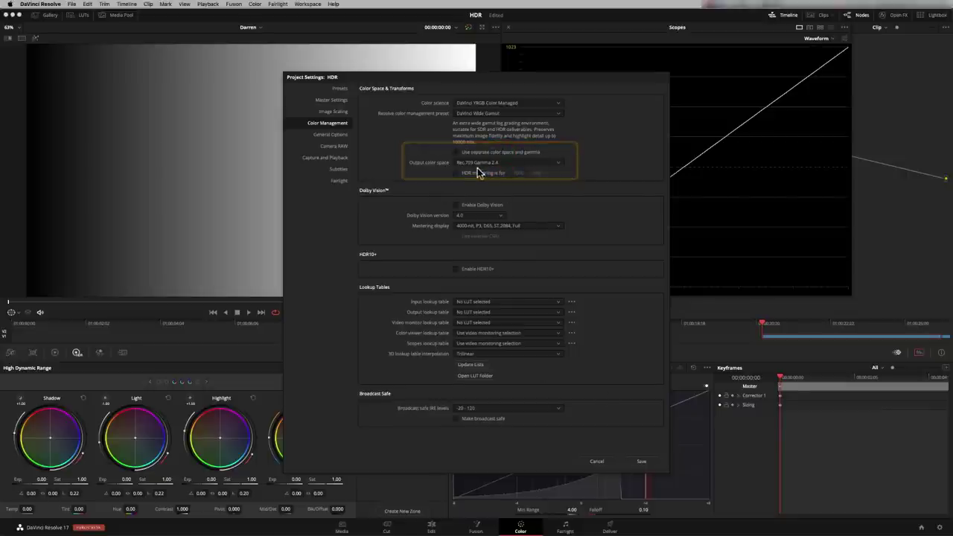
left_click(641, 462)
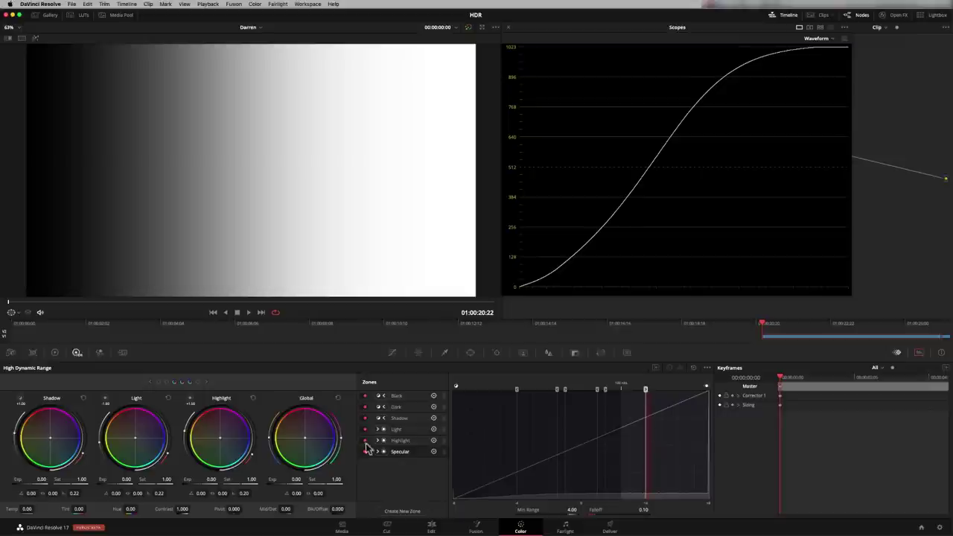
Apply the SDR Rec.709 colour management preset in Project Settings
left_click(940, 528)
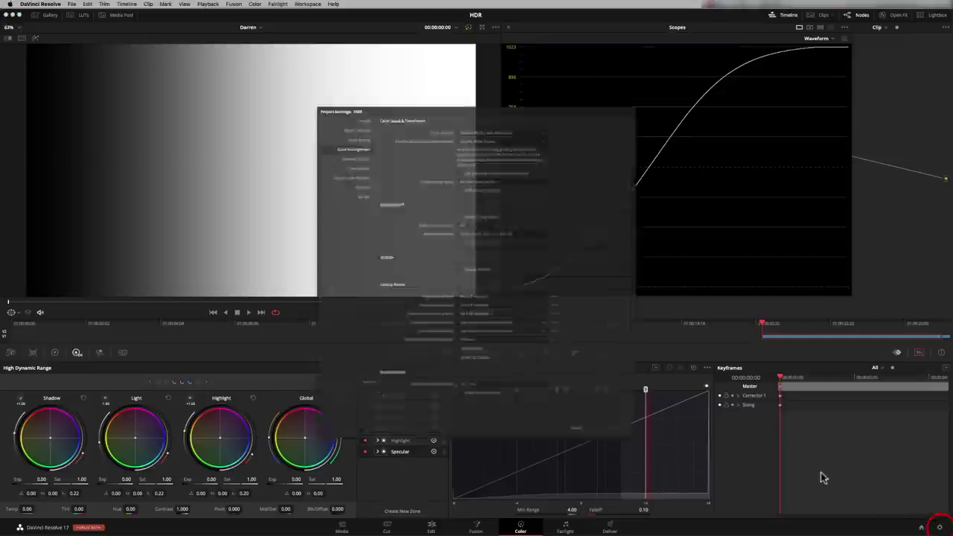
left_click(557, 113)
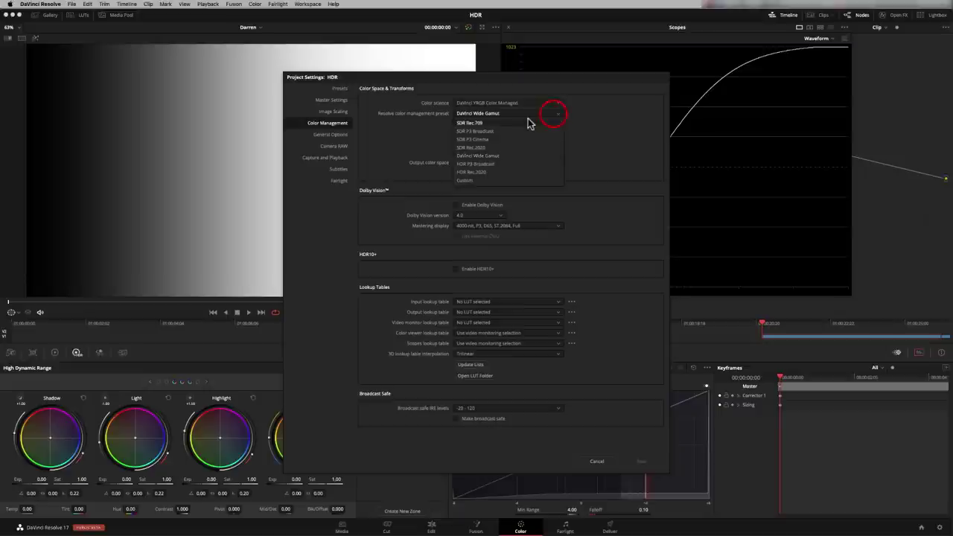
left_click(525, 122)
left_click(640, 461)
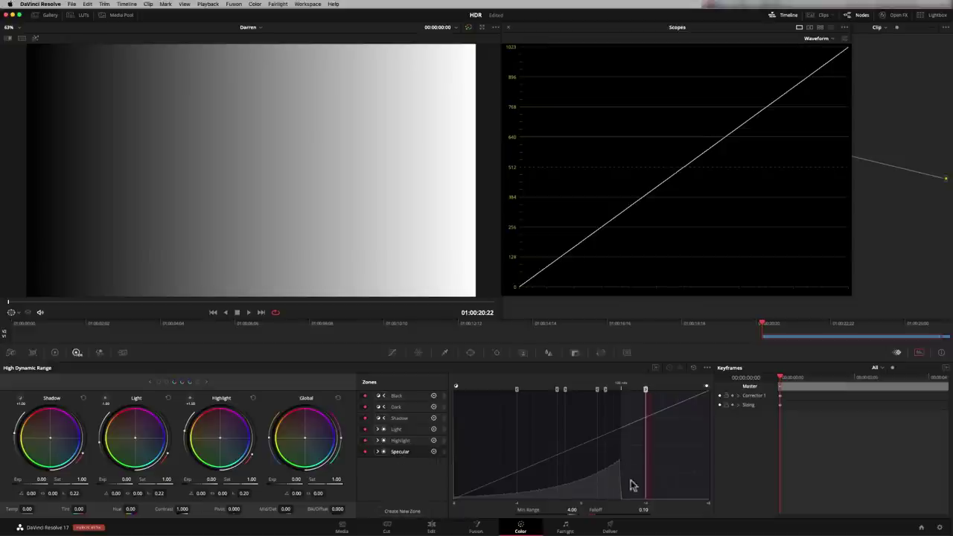
Lower the Specular zone exposure, then reset the Specular wheel
scroll(225, 451, "down", 1)
mouse_move(182, 479)
left_mouse_down()
mouse_move(216, 479)
mouse_move(265, 412)
left_mouse_up()
left_click(253, 397)
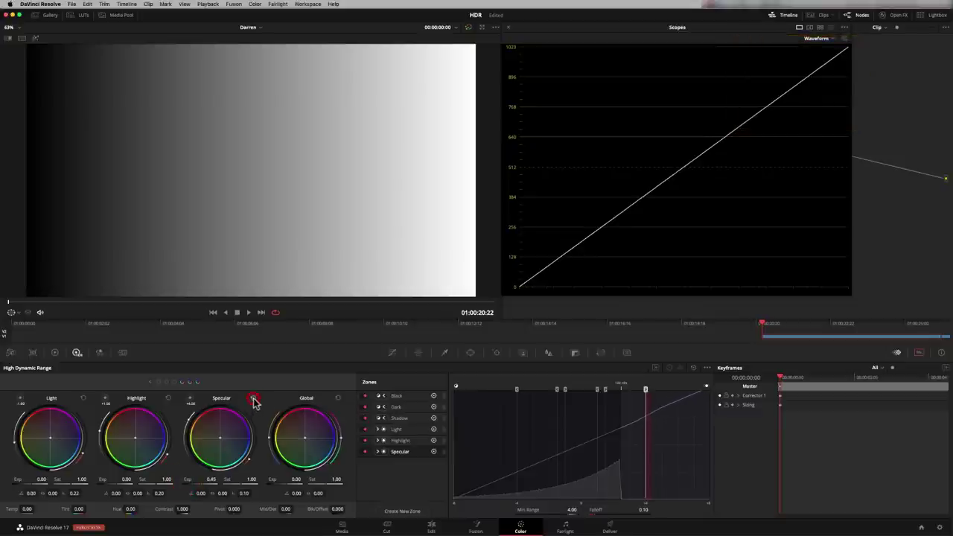
Restore the DaVinci Wide Gamut preset and save the project settings
left_click(941, 528)
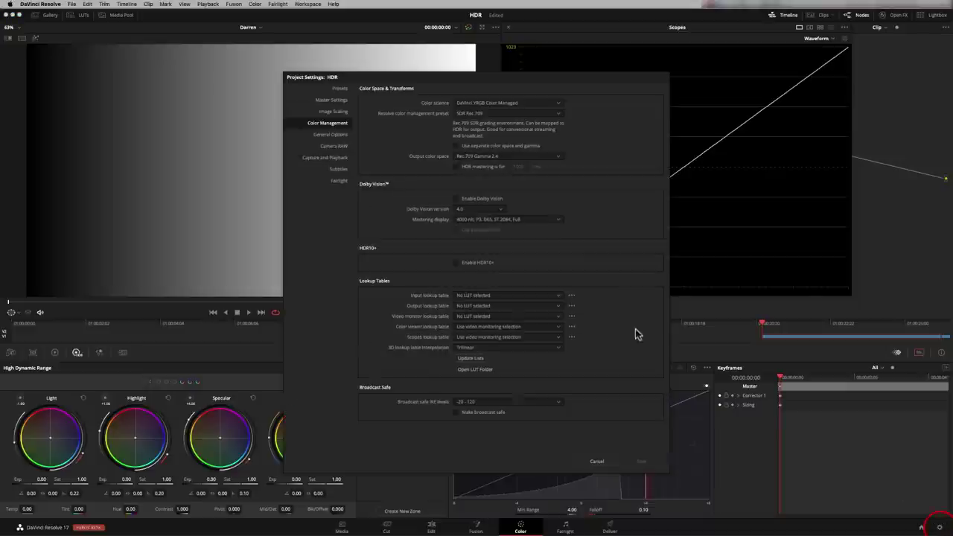
left_click(559, 113)
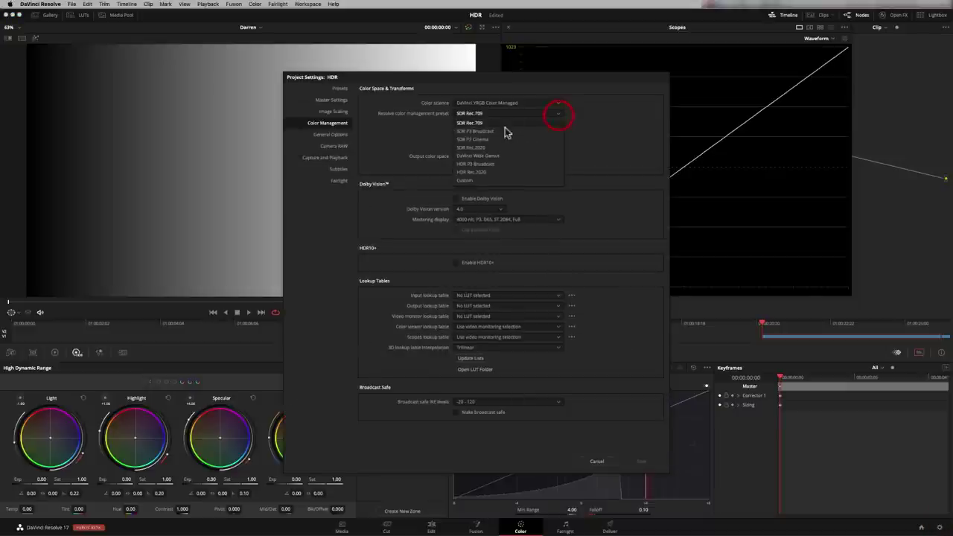
left_click(500, 158)
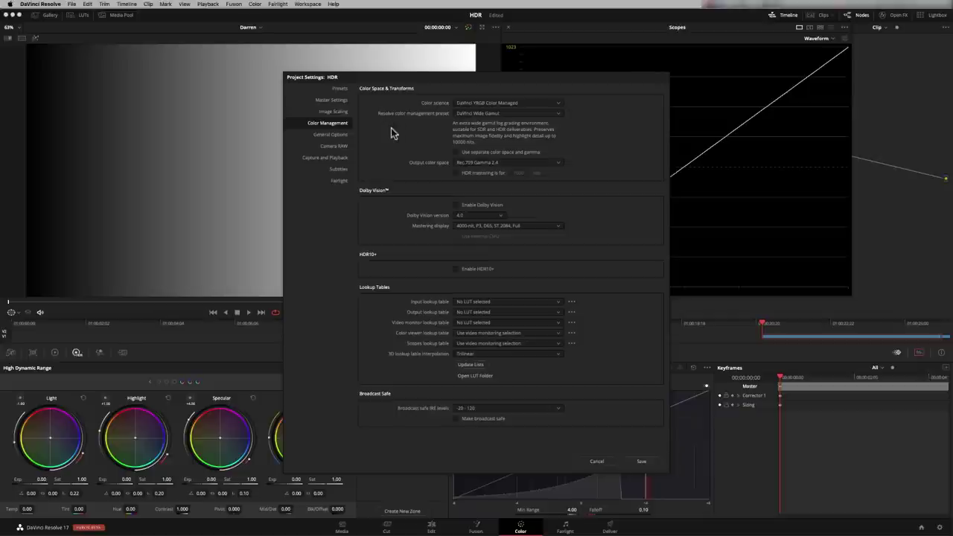
left_click(641, 461)
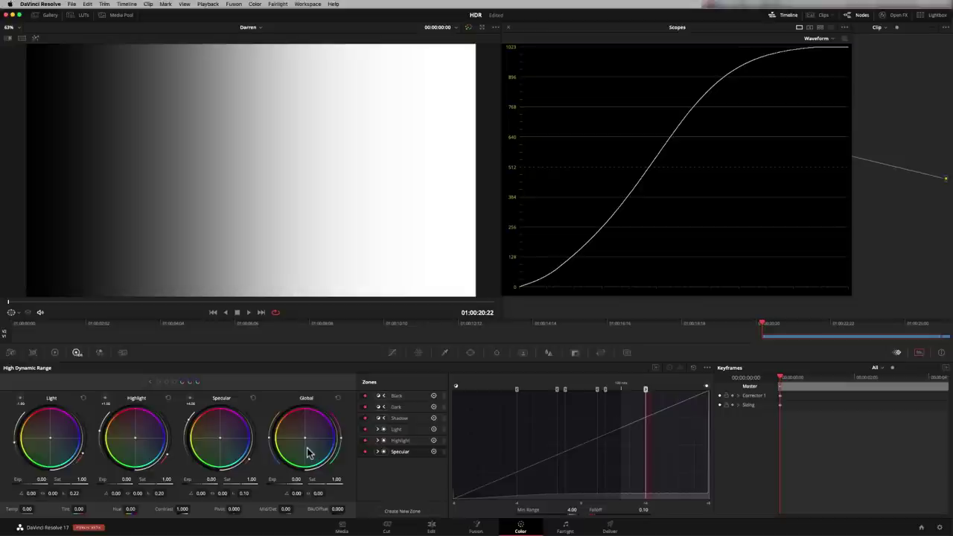
Cool the clip's colour temperature to -154.21
scroll(245, 446, "up", 3)
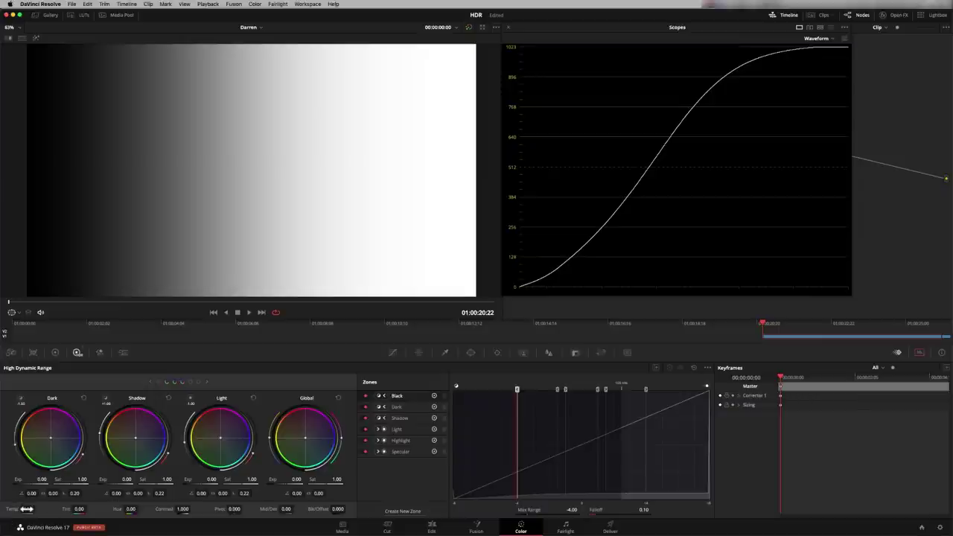
left_click_drag(26, 509, 10, 511)
mouse_move(271, 441)
left_mouse_down()
mouse_move(282, 415)
mouse_move(271, 448)
mouse_move(293, 469)
mouse_move(270, 443)
mouse_move(283, 410)
mouse_move(275, 422)
mouse_move(287, 463)
mouse_move(271, 446)
mouse_move(286, 466)
mouse_move(271, 437)
mouse_move(280, 415)
mouse_move(274, 443)
left_mouse_up()
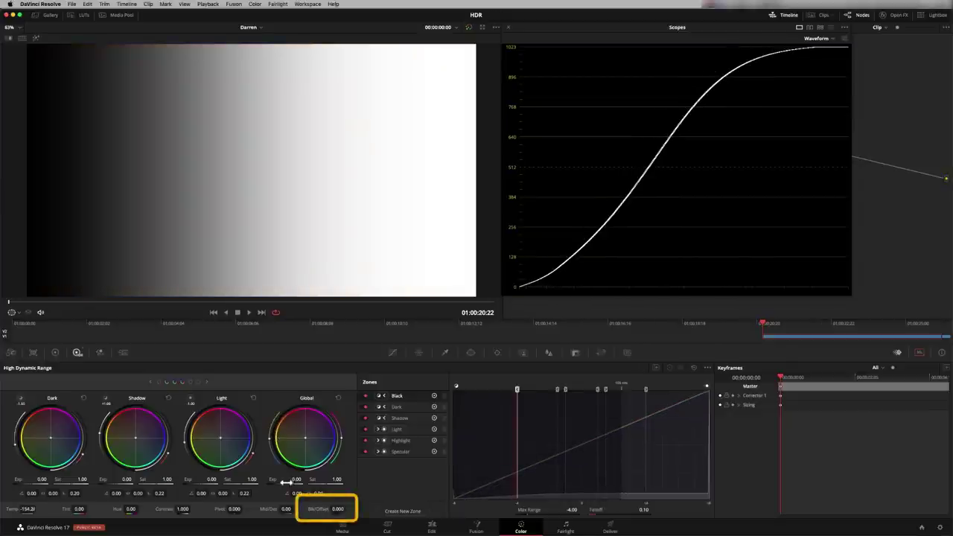
Lower global exposure to -1.17 and return Black Offset to 0.000
left_click_drag(295, 480, 125, 457)
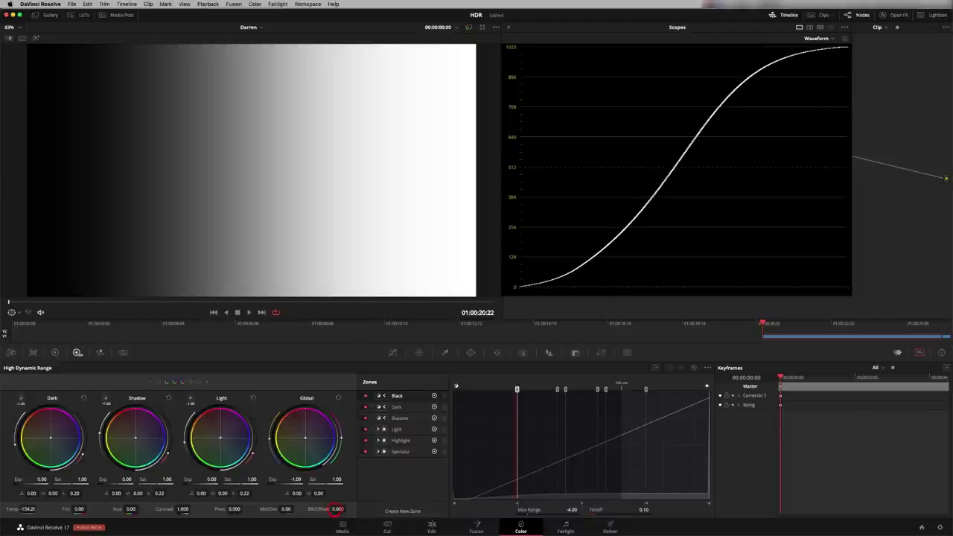
left_click_drag(345, 510, 381, 509)
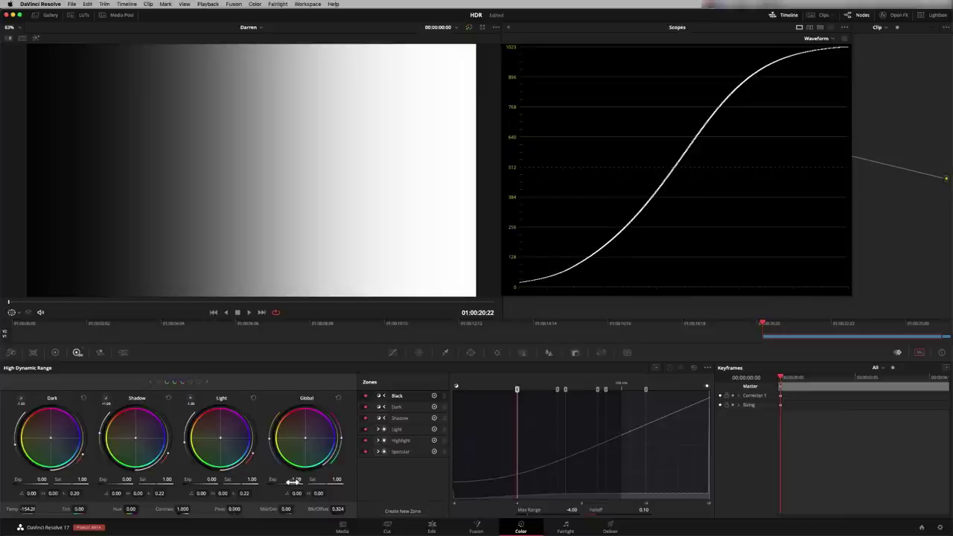
left_click_drag(296, 479, 272, 503)
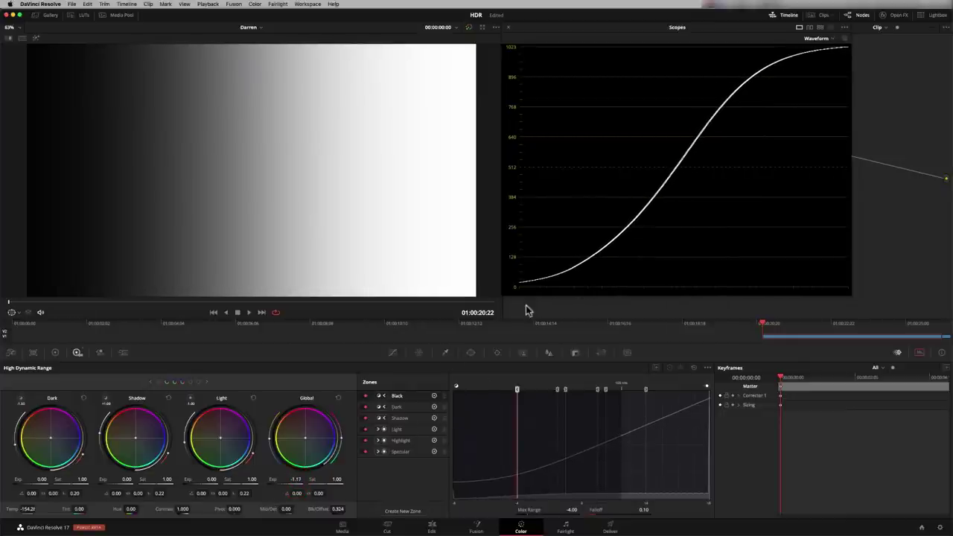
double_click(319, 509)
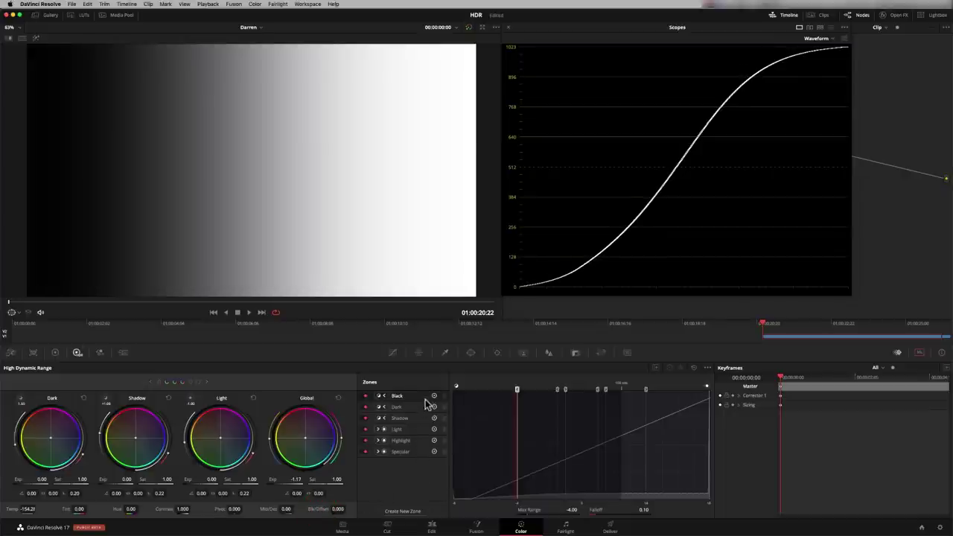
Toggle Specular off and on, cancel a new zone, and select Shadow (Max Range 1.00, Falloff 0.22)
left_click(365, 452)
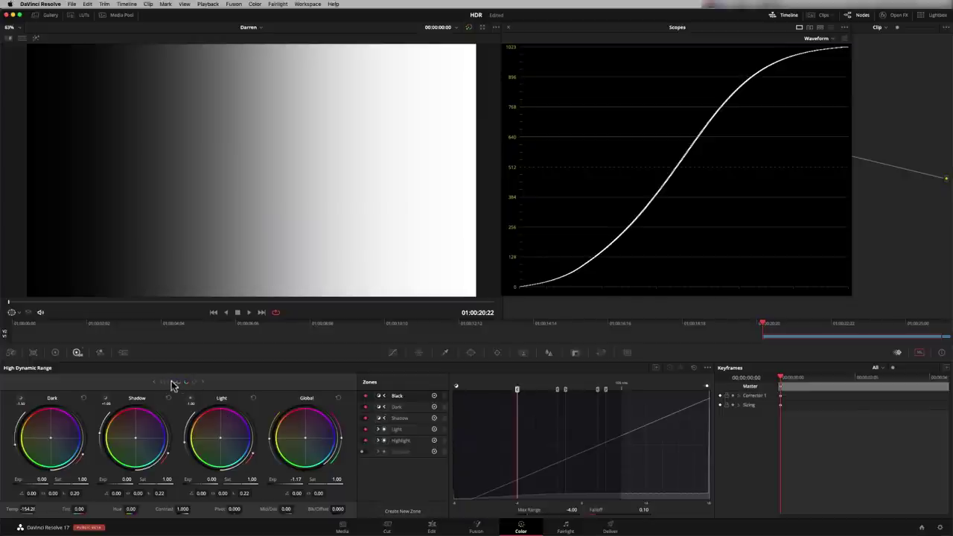
left_click(364, 451)
left_click(415, 512)
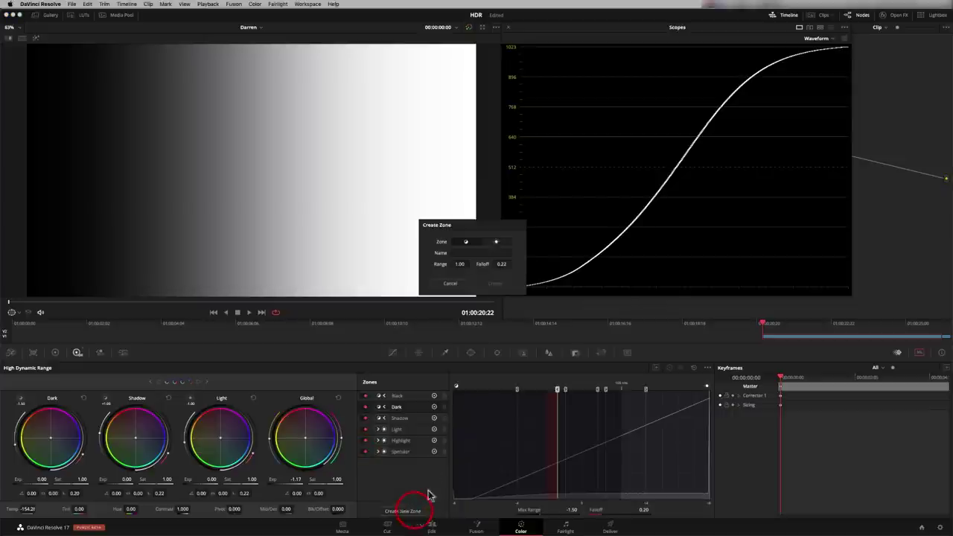
left_click(453, 283)
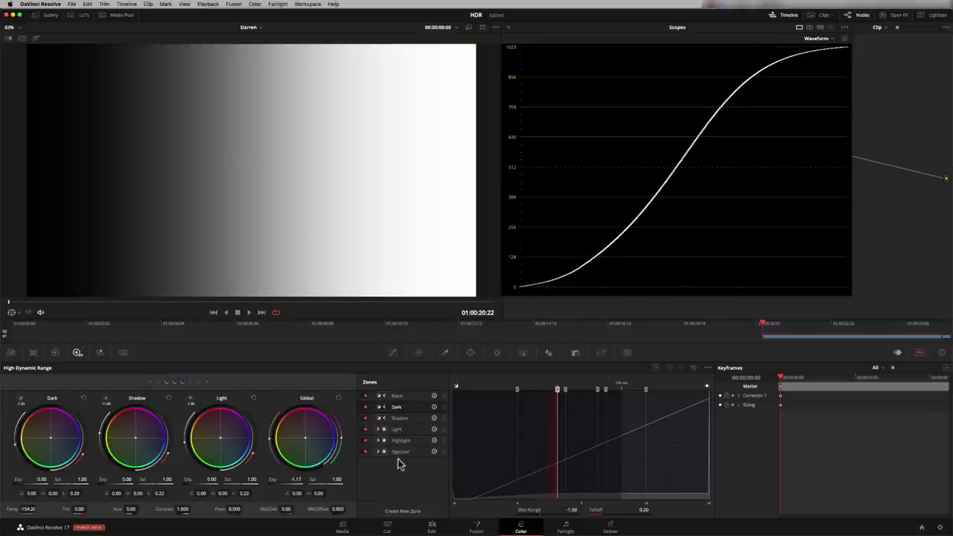
left_click(406, 418)
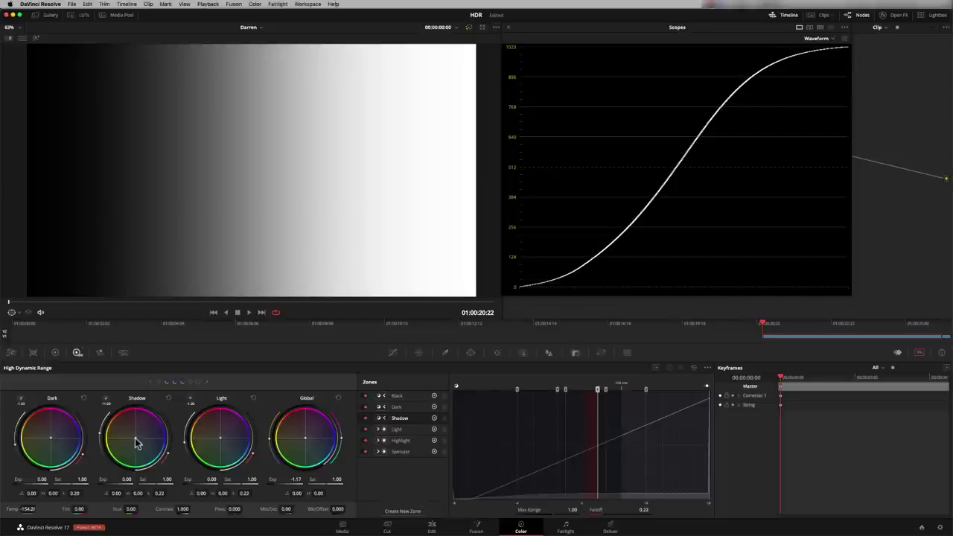
Push the Shadow wheel toward teal-blue and set the Shadow zone to Max Range 0.68, Falloff 0.34
mouse_move(140, 445)
left_mouse_down()
mouse_move(213, 535)
mouse_move(144, 450)
left_mouse_up()
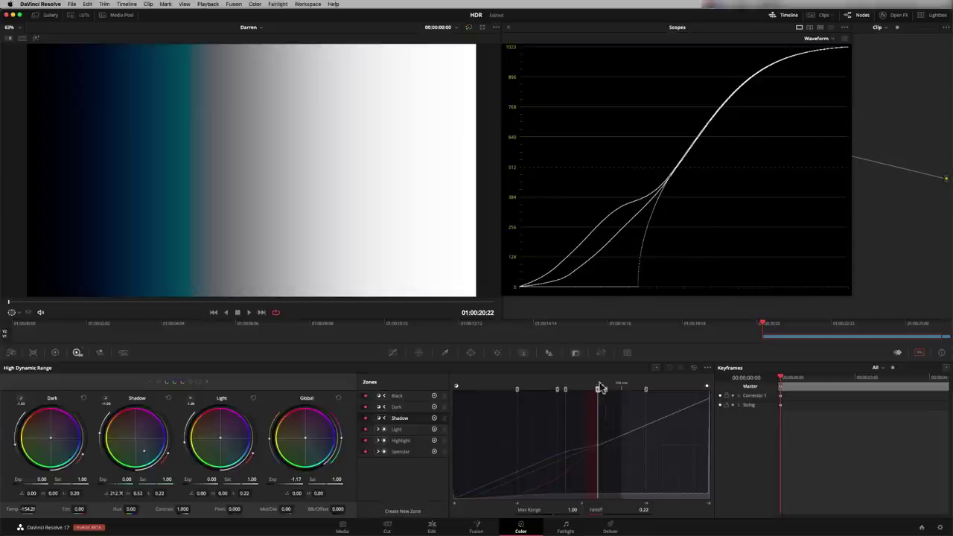
mouse_move(598, 388)
left_mouse_down()
mouse_move(578, 388)
mouse_move(593, 388)
left_mouse_up()
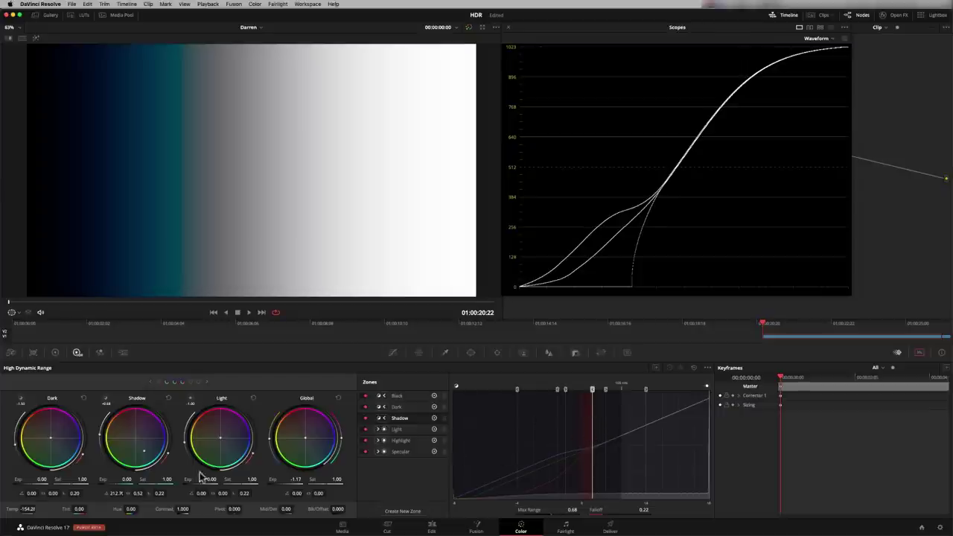
left_click_drag(167, 458, 172, 435)
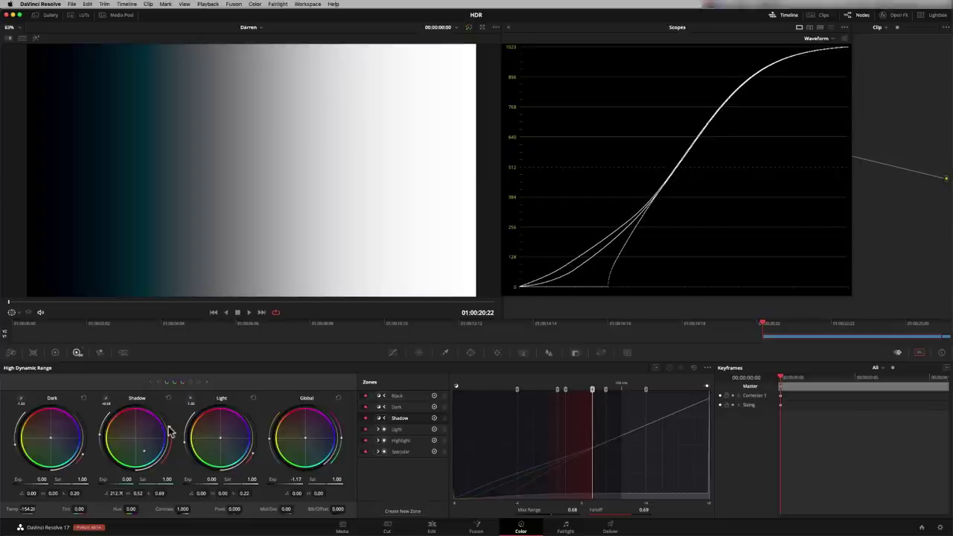
left_click_drag(169, 427, 165, 465)
left_click_drag(595, 446, 571, 448)
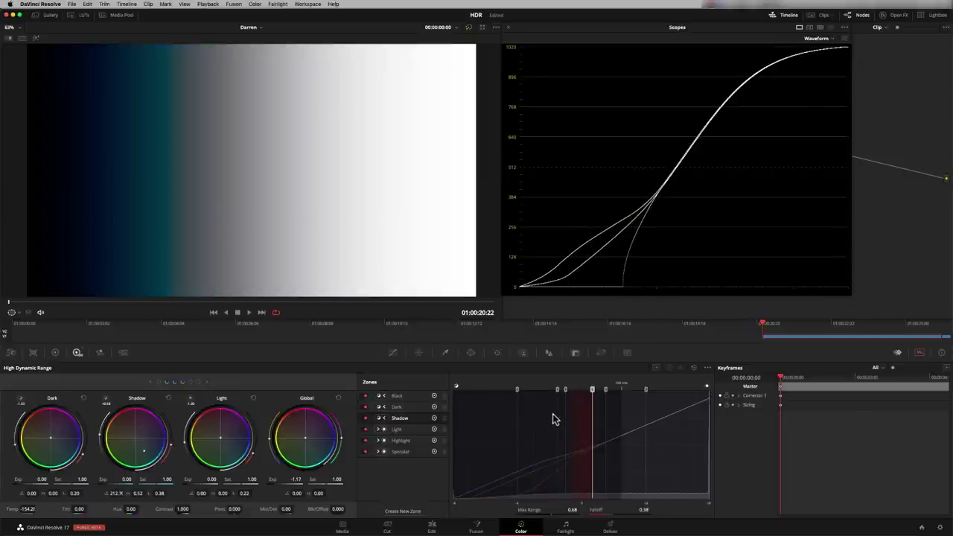
left_click_drag(592, 445, 606, 447)
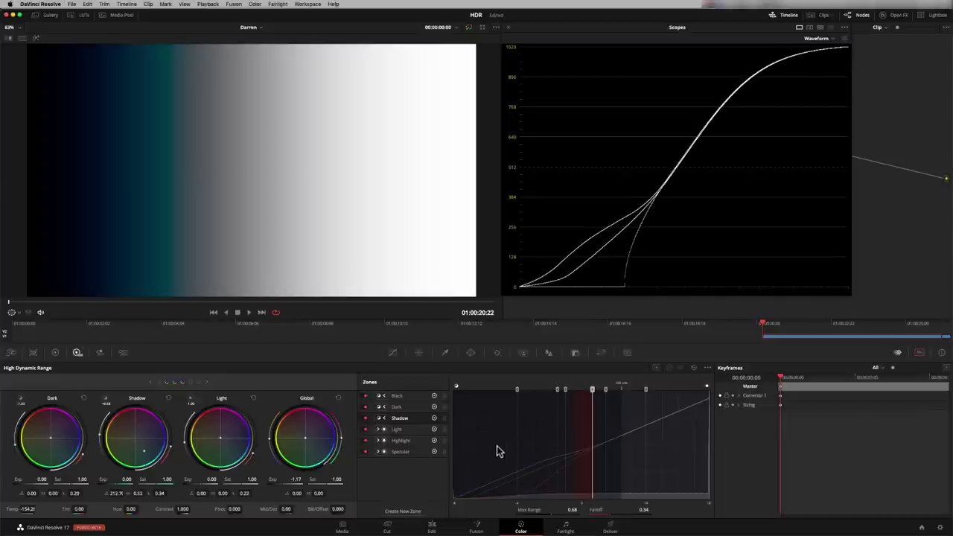
Reset the HDR grade to neutral and switch to the Blackmagic RAW desert clip
left_click(693, 369)
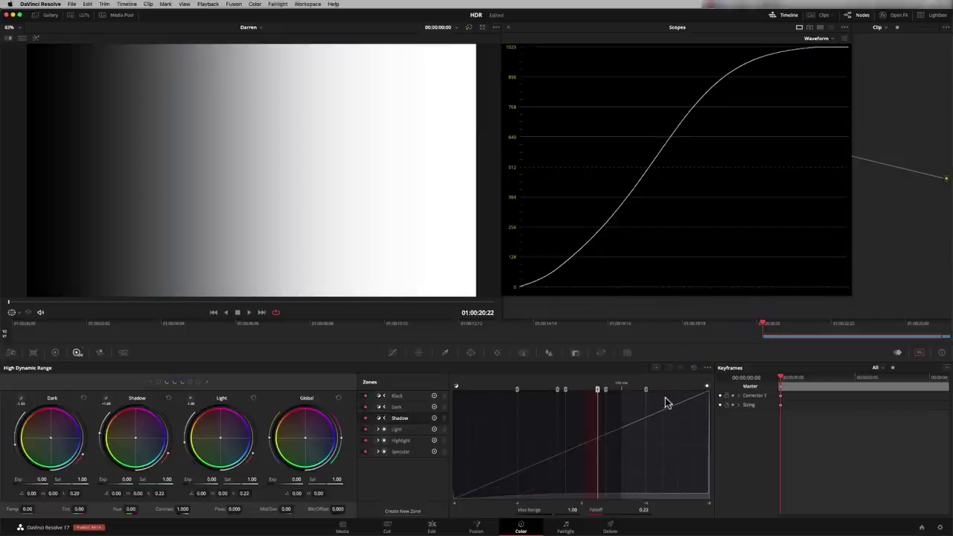
left_click(821, 15)
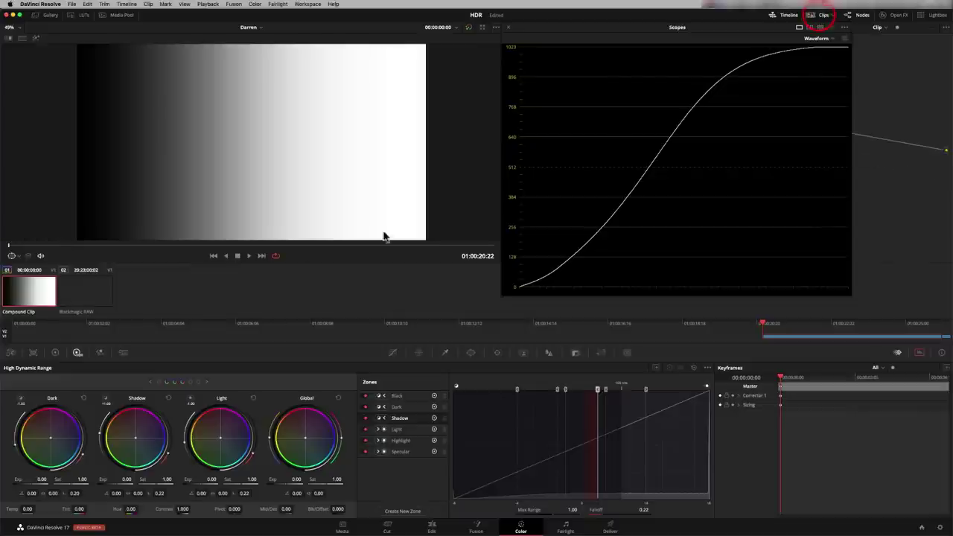
left_click(97, 301)
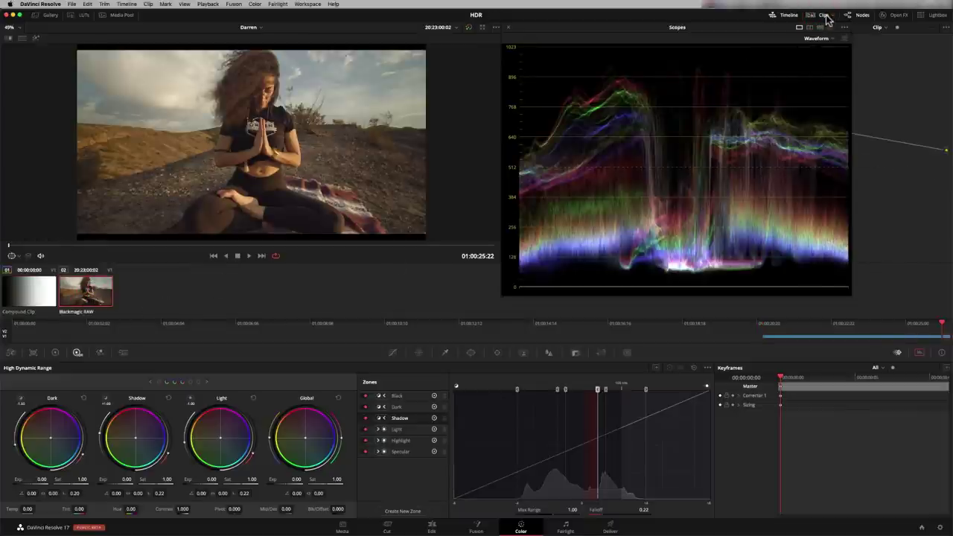
left_click(824, 15)
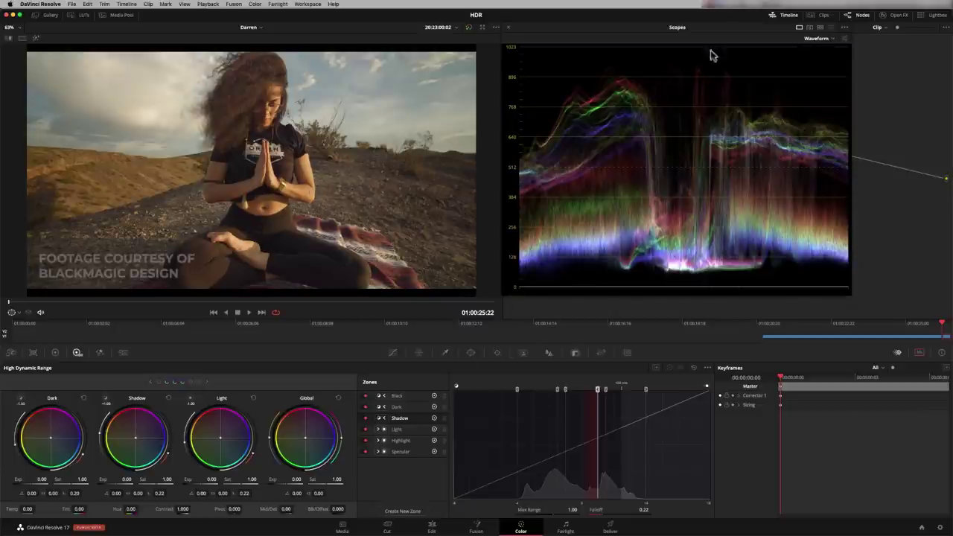
Review the Blackmagic RAW clip's Input Color Space options, then dismiss them
left_click(821, 15)
right_click(77, 301)
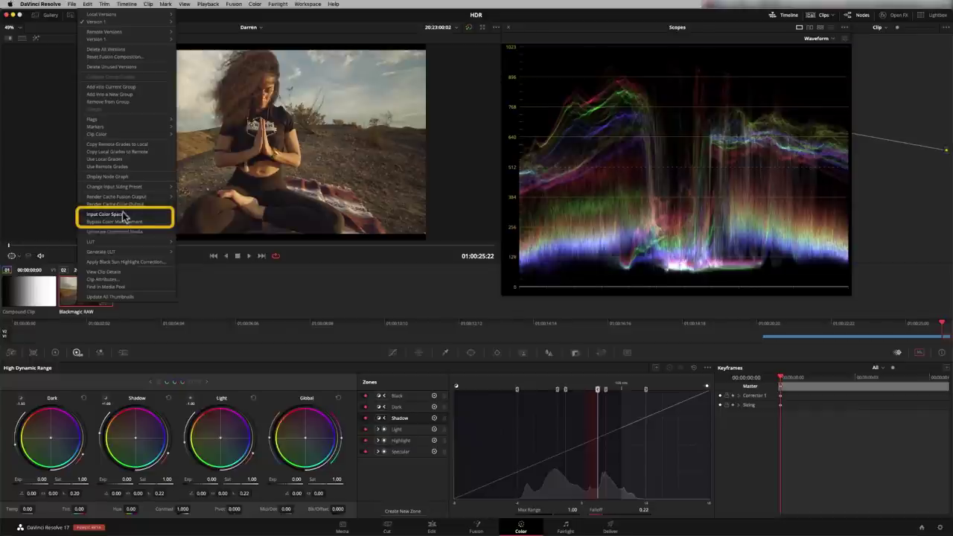
mouse_move(118, 215)
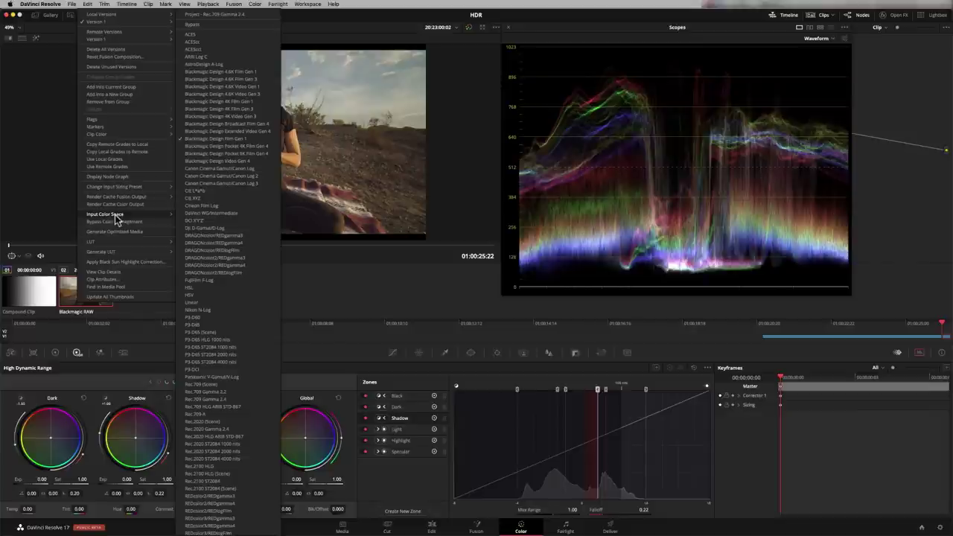
left_click(250, 146)
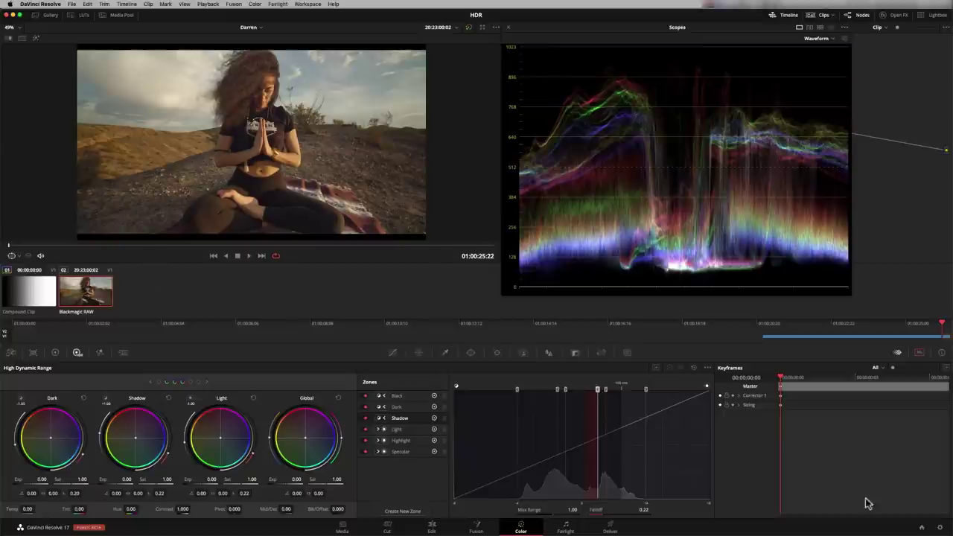
Review the Color Management settings, then switch Color science to plain DaVinci YRGB and save
left_click(940, 527)
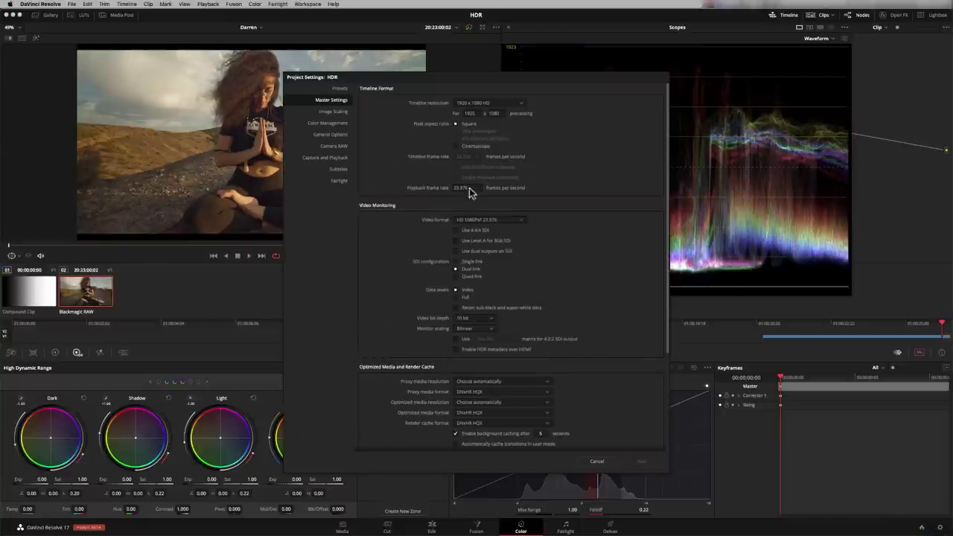
left_click(337, 124)
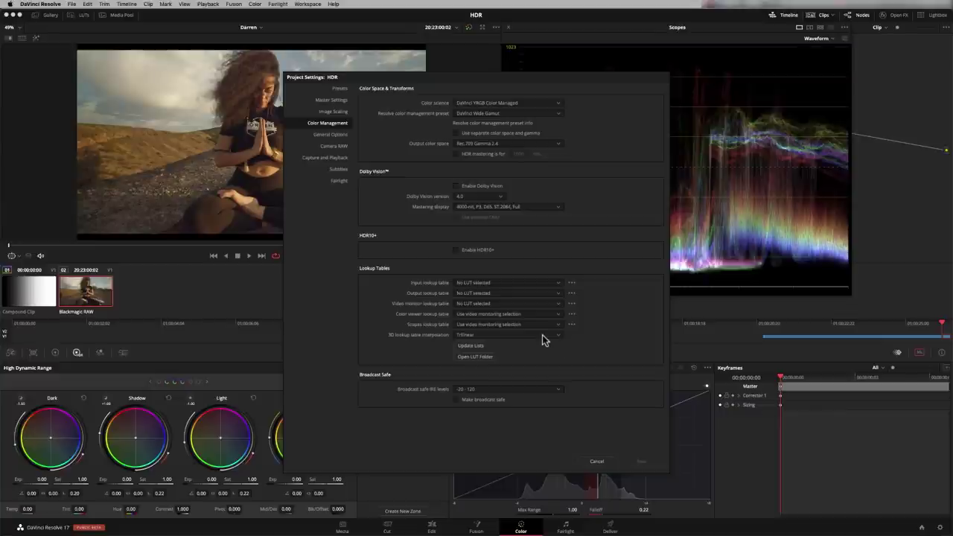
left_click(599, 460)
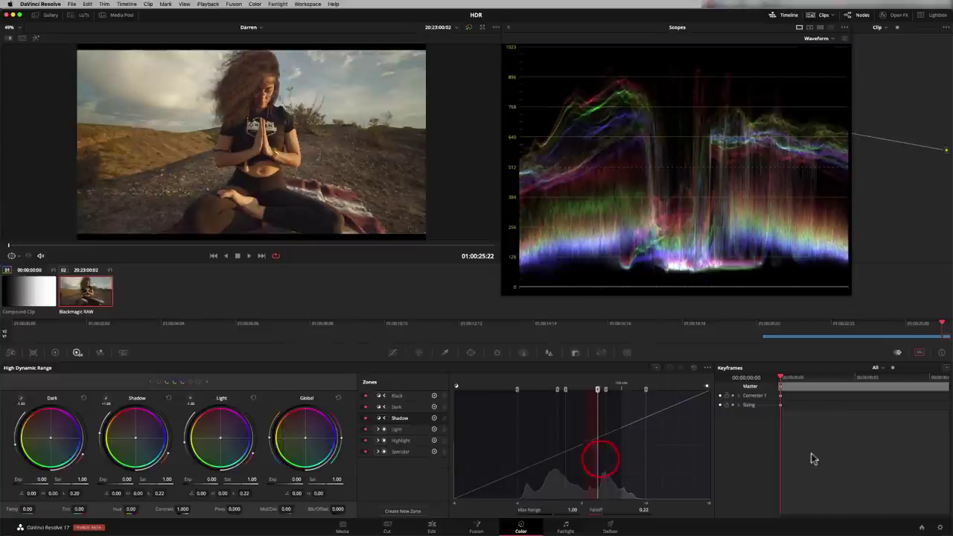
left_click(939, 527)
left_click(544, 103)
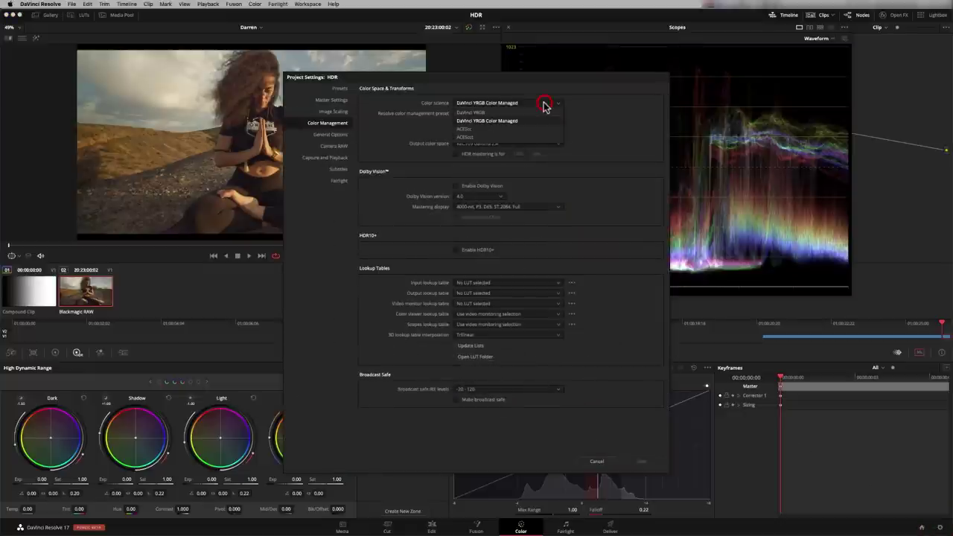
left_click(521, 112)
left_click(638, 462)
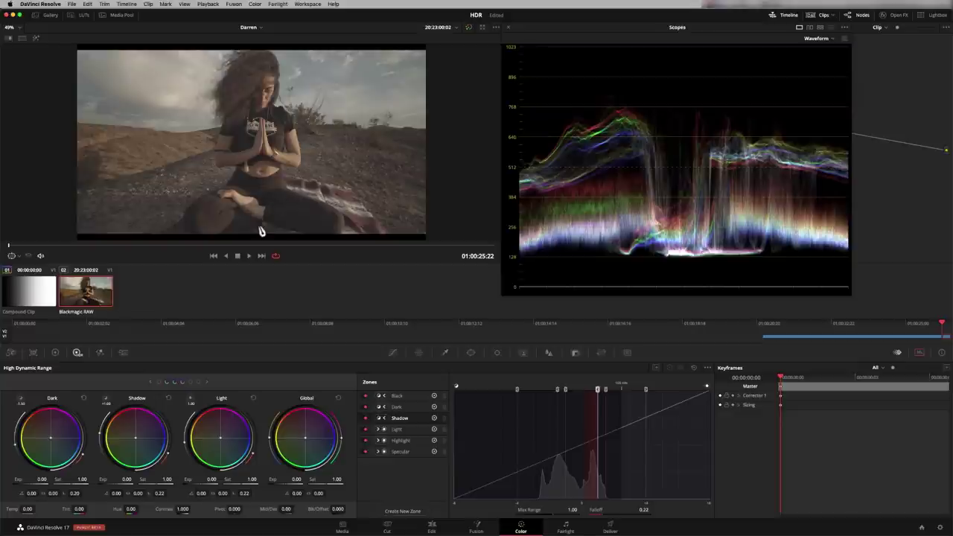
Switch to DaVinci YRGB Color Managed with the DaVinci Wide Gamut preset and save
left_click(940, 527)
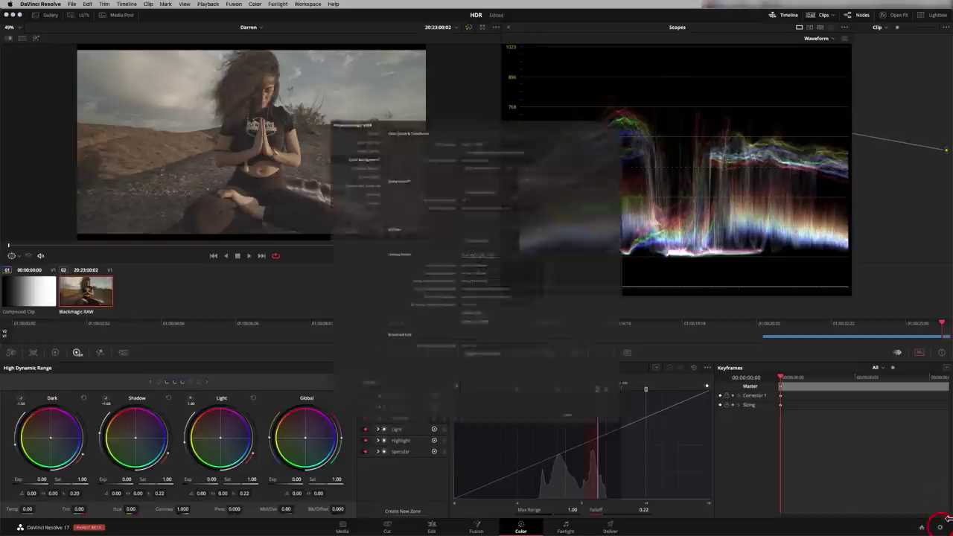
left_click(523, 105)
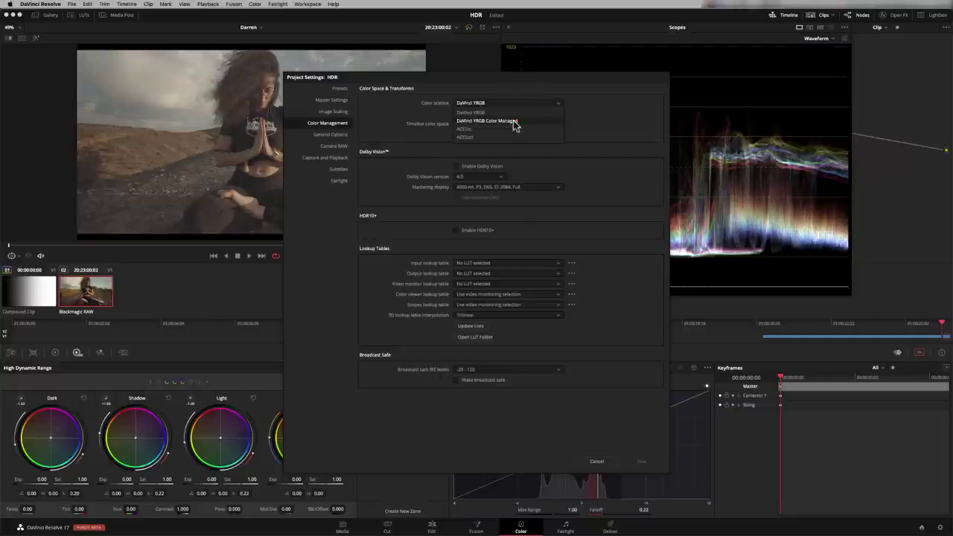
left_click(514, 123)
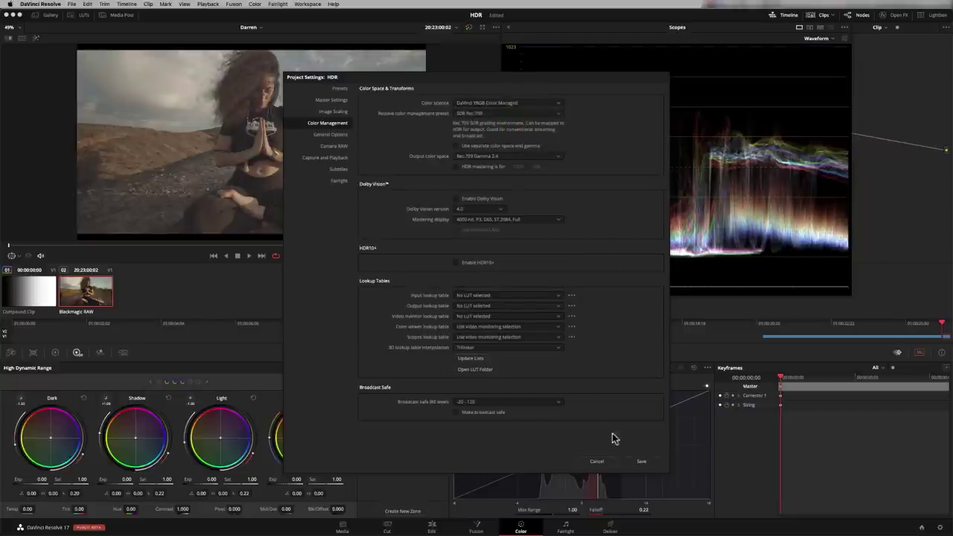
left_click(530, 114)
left_click(491, 156)
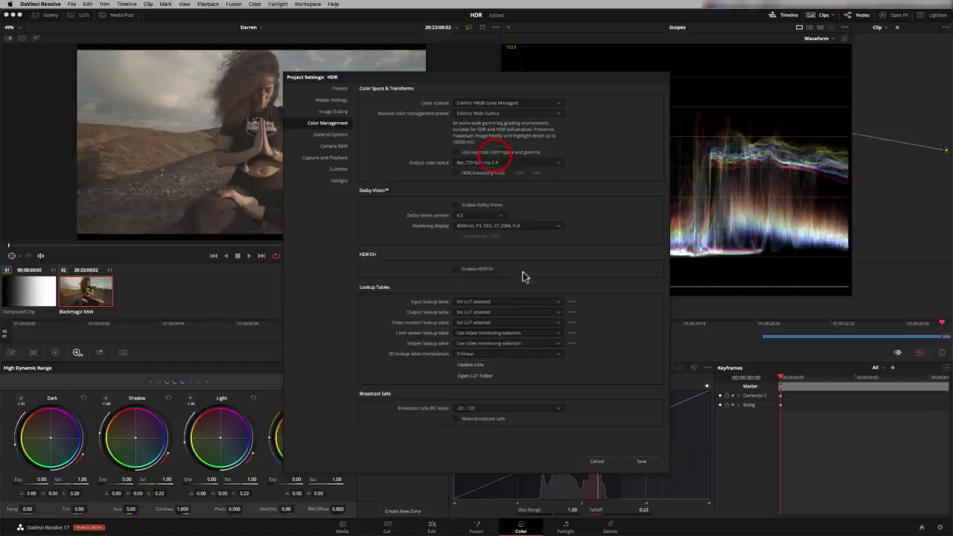
left_click(639, 461)
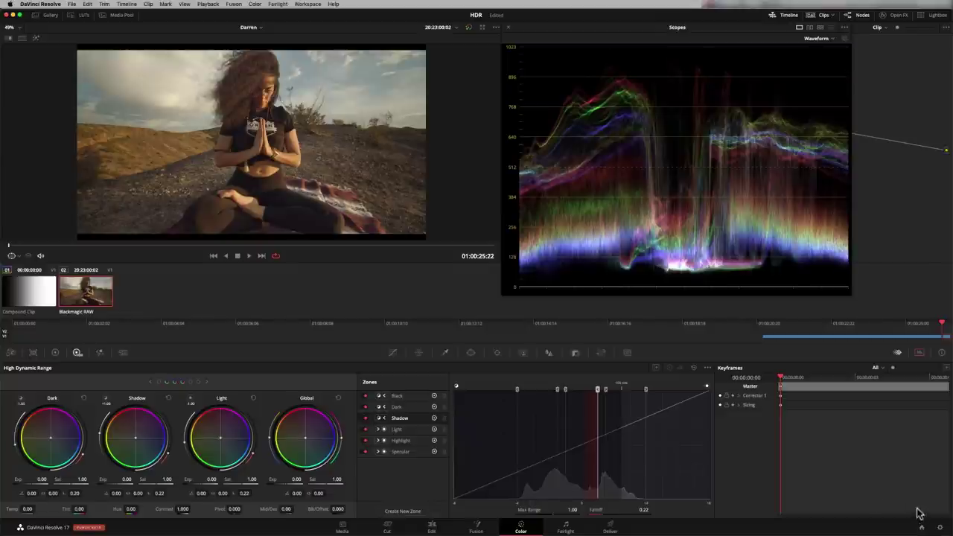
Revert Color science to plain DaVinci YRGB again to compare the unmanaged image
left_click(941, 530)
left_click(524, 102)
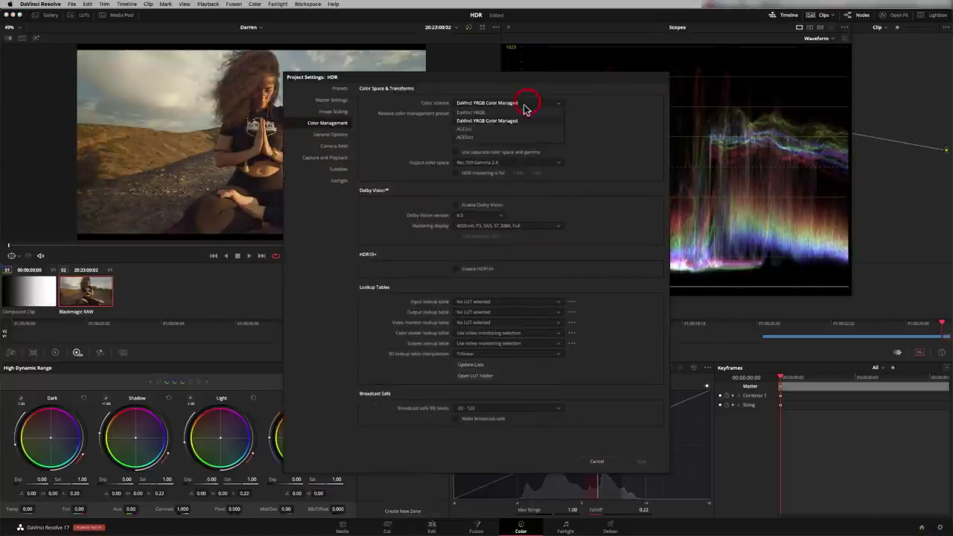
left_click(521, 112)
left_click(638, 460)
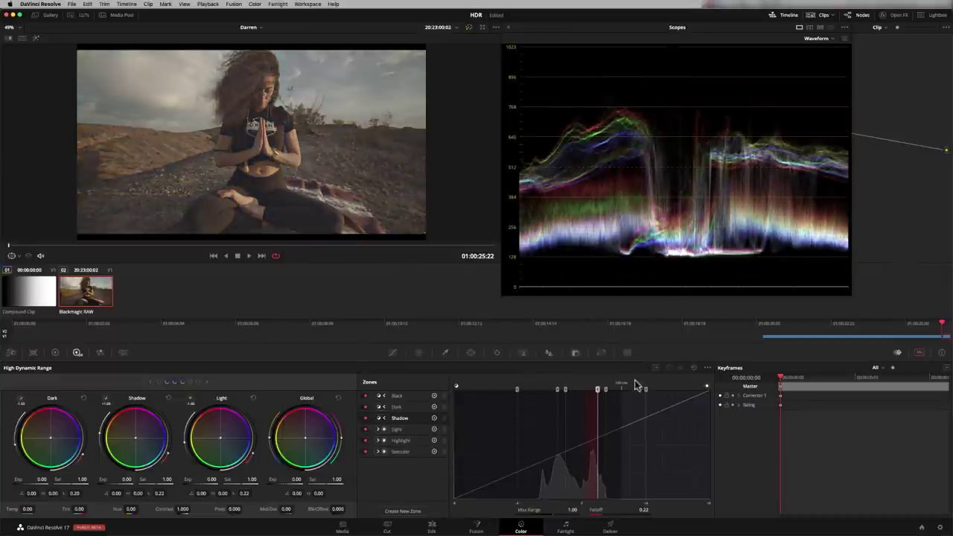
Return to DaVinci YRGB Color Managed using the DaVinci Wide Gamut preset, and save
left_click(942, 530)
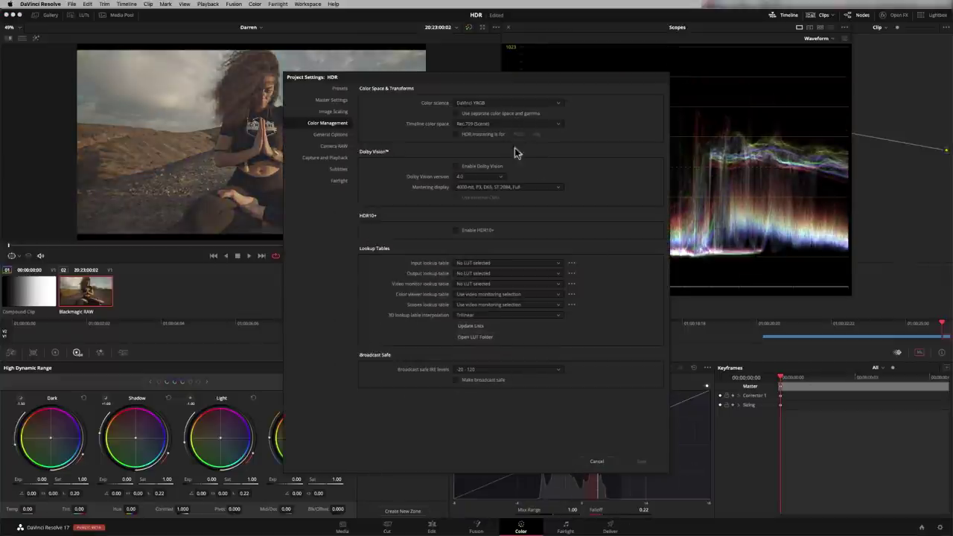
left_click(532, 103)
left_click(534, 113)
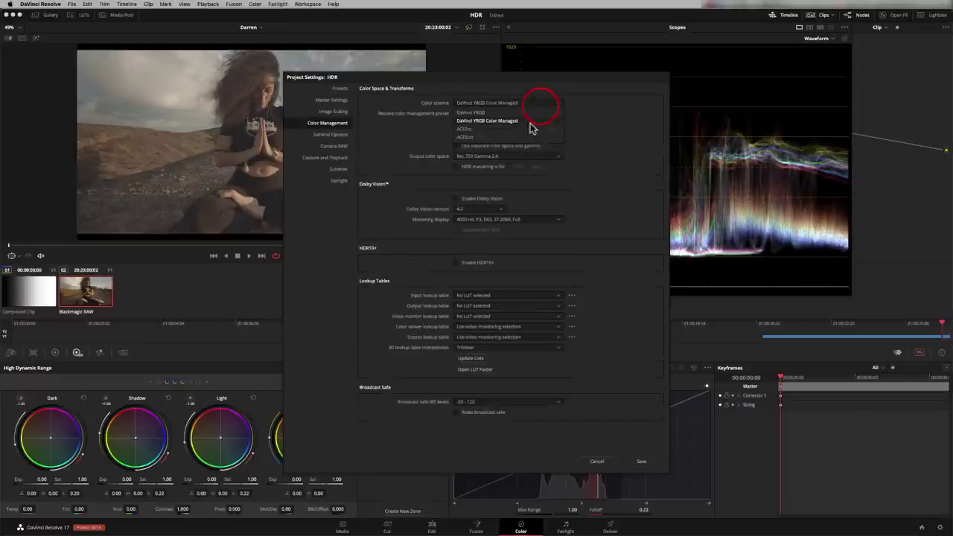
left_click(558, 113)
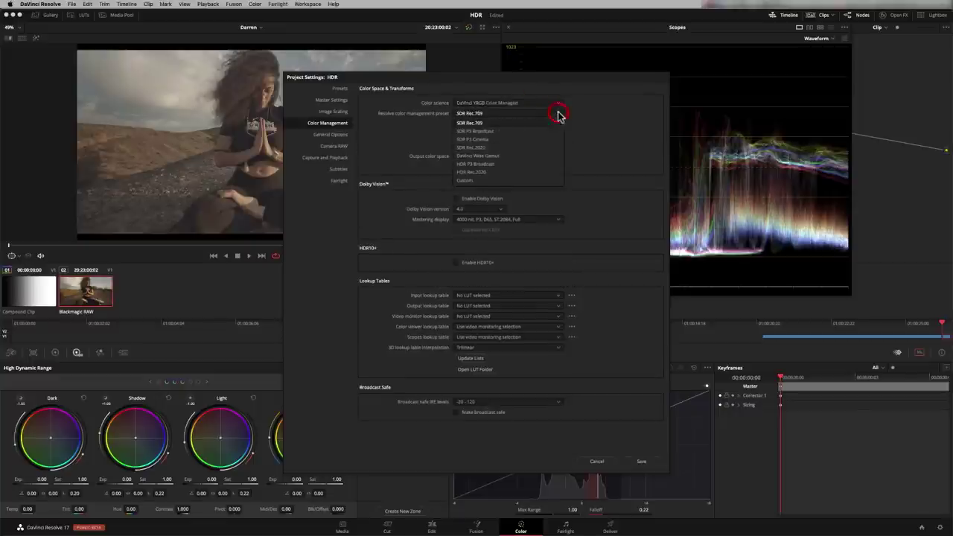
left_click(485, 153)
left_click(642, 461)
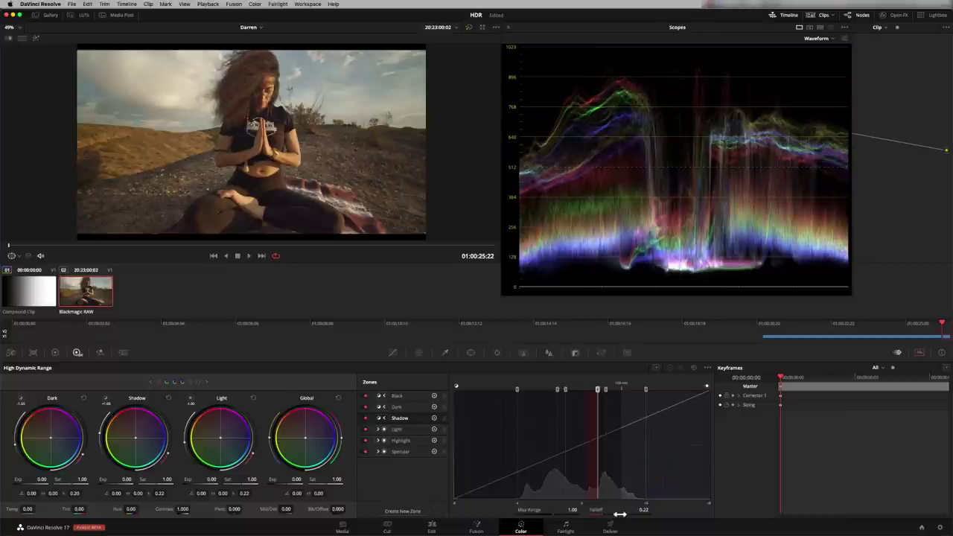
Hide the clip thumbnails, step through the Dark and Shadow zones, then preview the Black zone's coverage
left_click(823, 15)
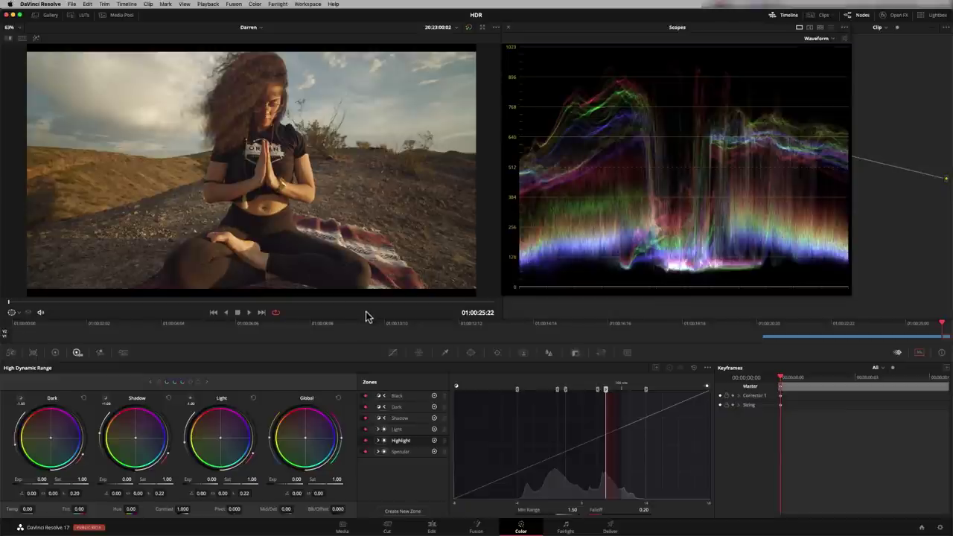
left_click(21, 400)
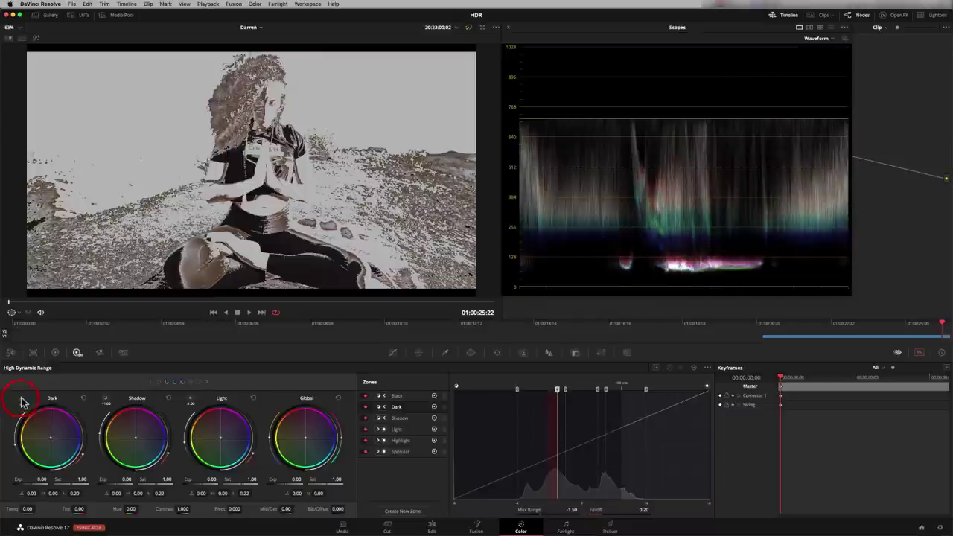
left_click(105, 399)
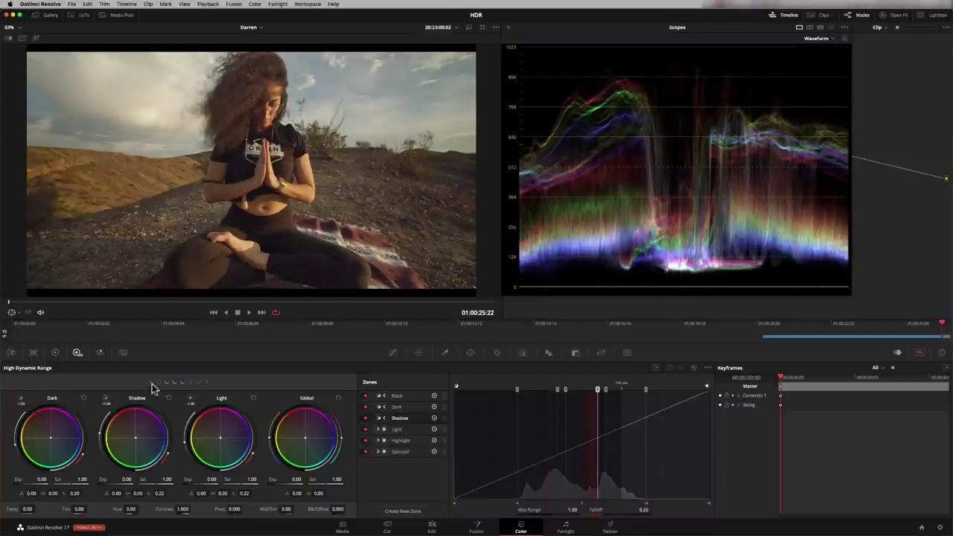
left_click(152, 385)
left_click(21, 402)
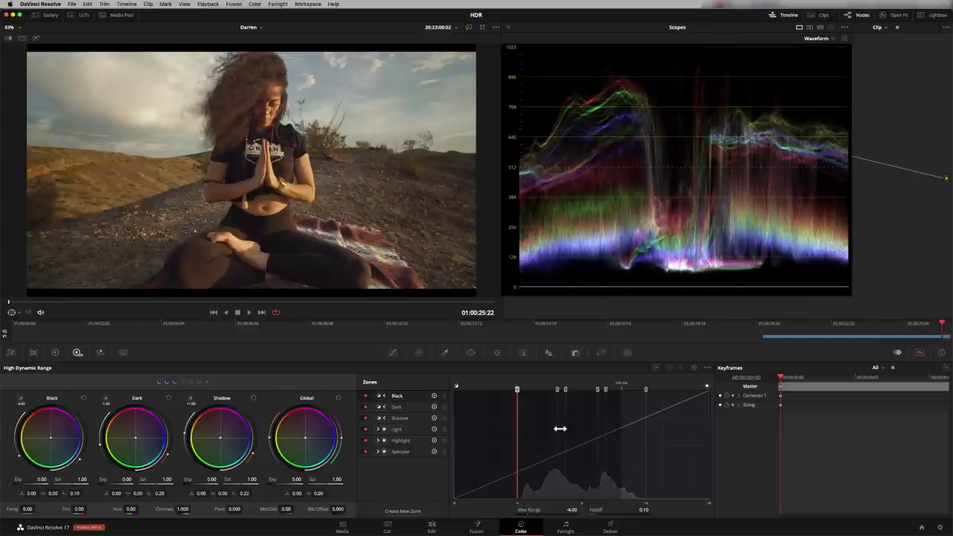
left_click(21, 401)
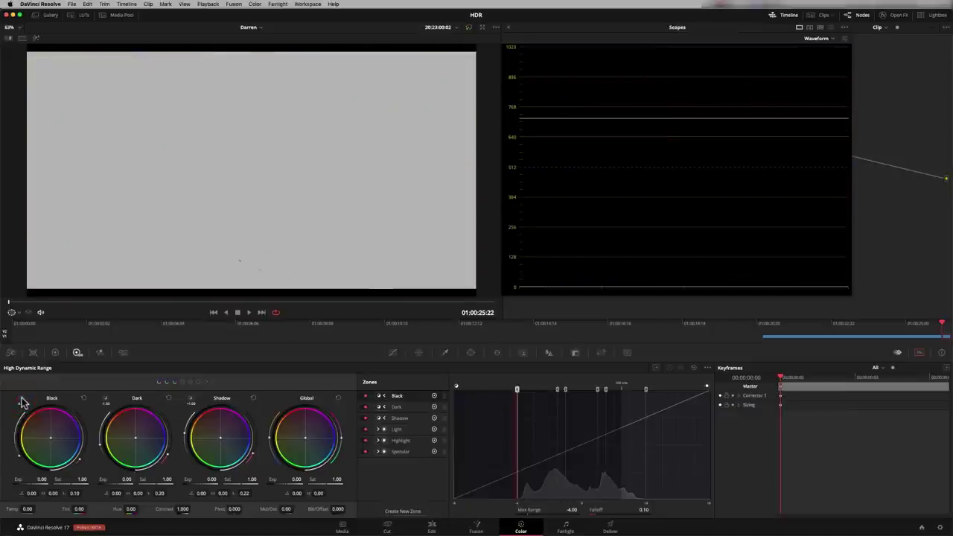
Enable viewer highlight mode and raise the Black zone's range limit to -3.28
left_click(36, 37)
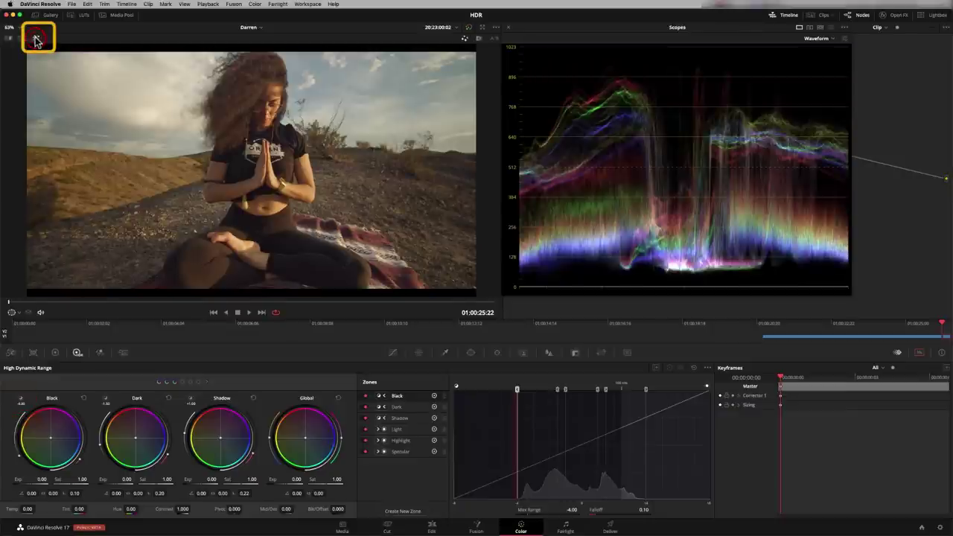
left_click_drag(517, 388, 590, 390)
left_click(557, 388)
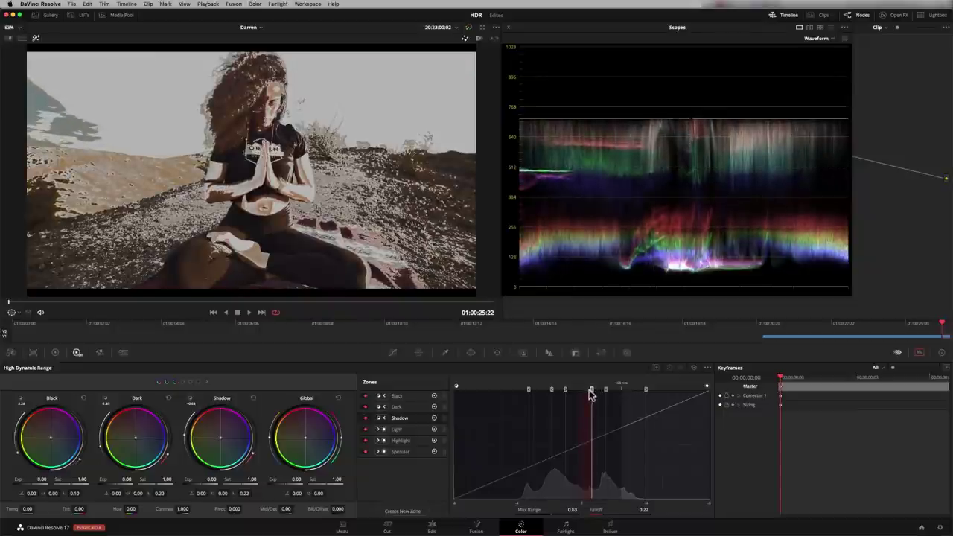
Soften the Shadow zone's falloff and set the Specular zone range to 2.94
left_click_drag(250, 455, 253, 456)
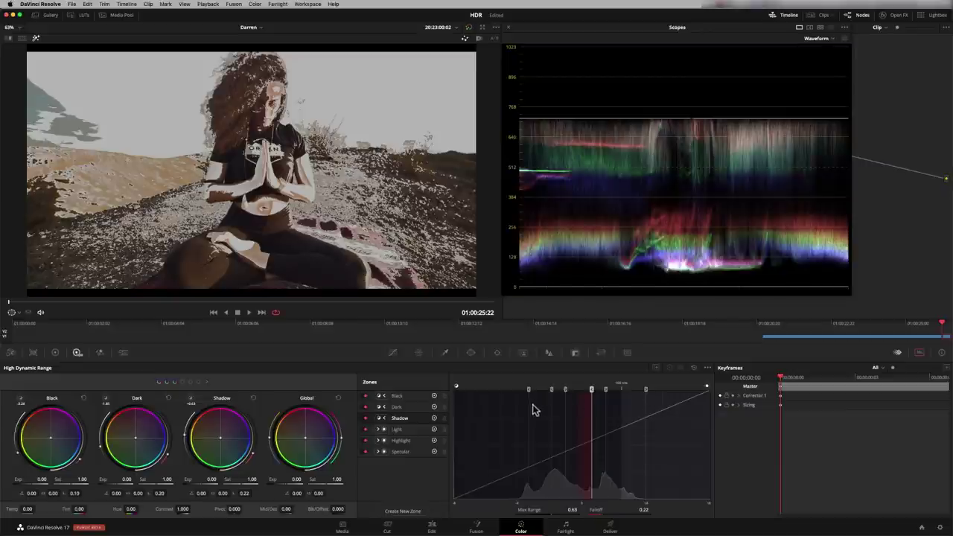
left_click_drag(645, 391, 627, 390)
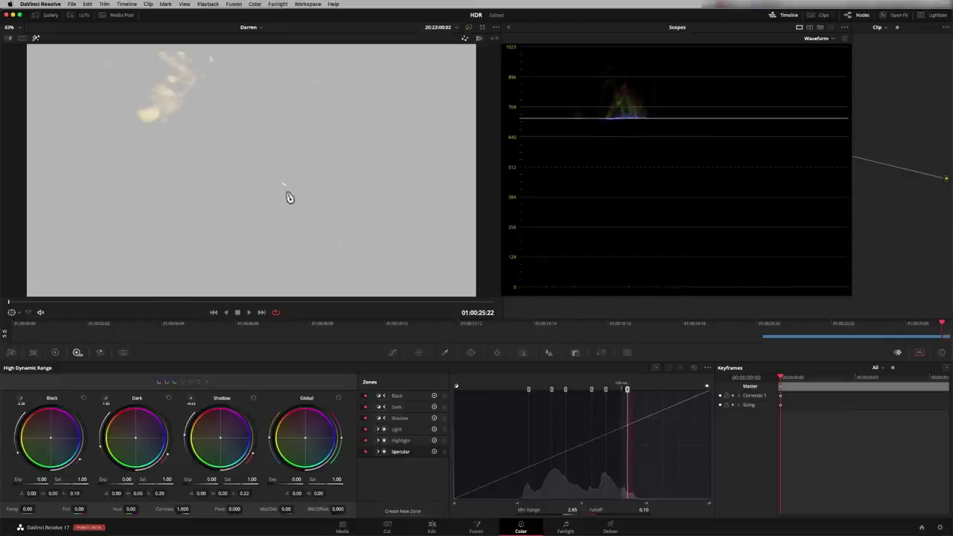
left_click_drag(627, 389, 605, 390)
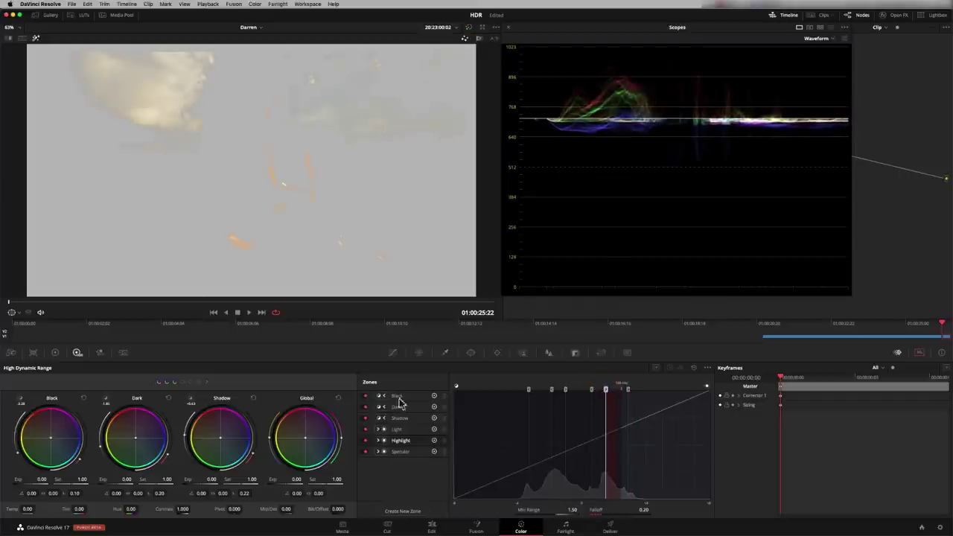
Turn off highlight mode and set global exposure to -0.03
left_click(35, 40)
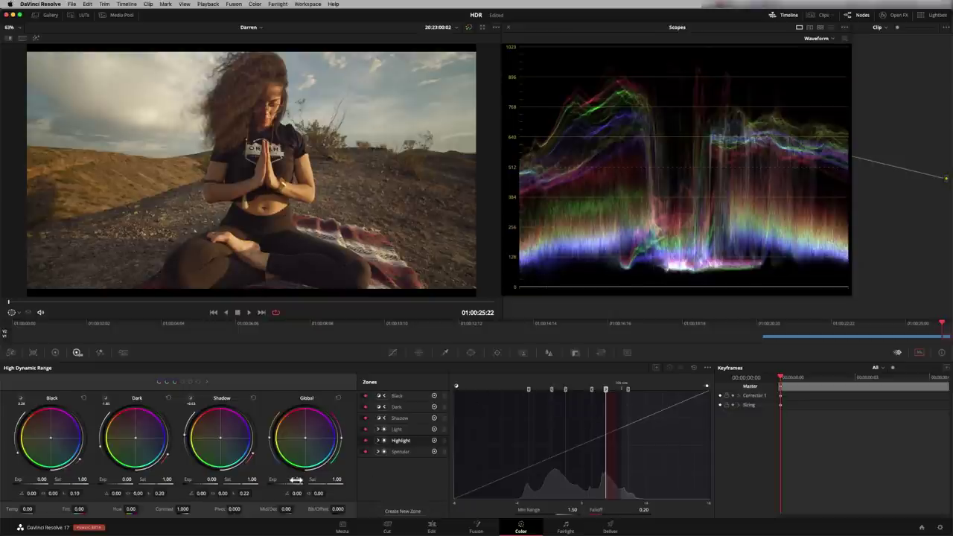
mouse_move(296, 479)
left_mouse_down()
mouse_move(261, 479)
mouse_move(303, 478)
left_mouse_up()
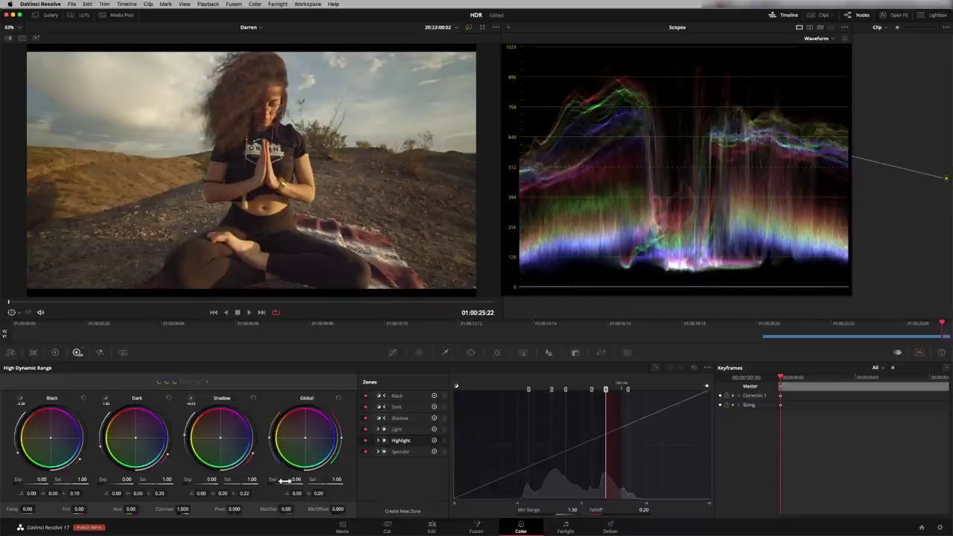
left_click_drag(297, 480, 288, 481)
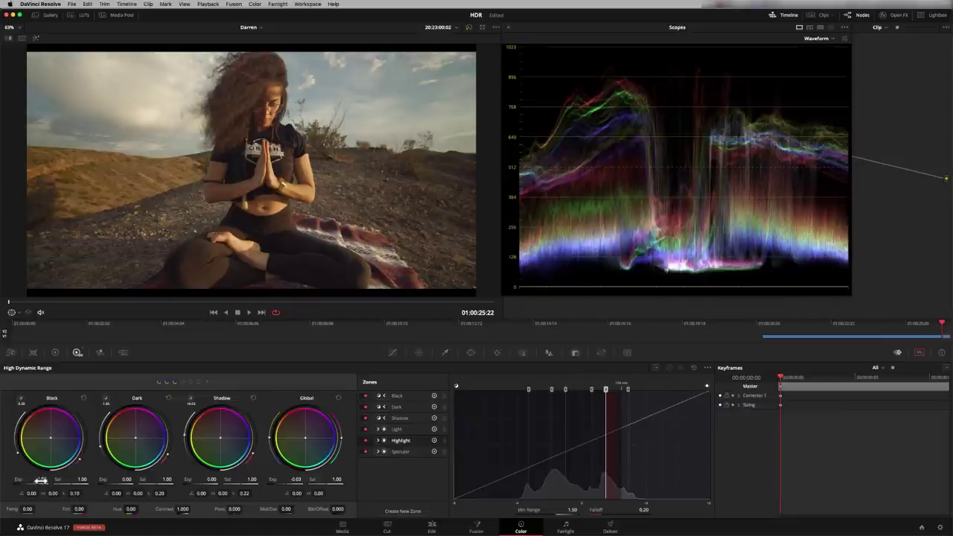
Darken the Black zone exposure, adjust Shadow exposure, and shift the Dark zone's colour balance
left_click_drag(40, 481, 128, 480)
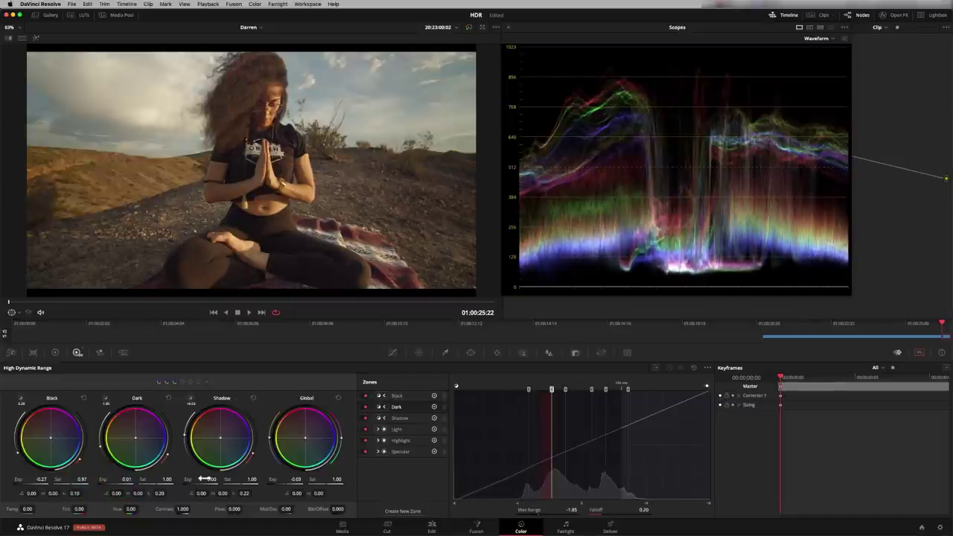
mouse_move(206, 478)
left_mouse_down()
mouse_move(185, 479)
mouse_move(211, 478)
left_mouse_up()
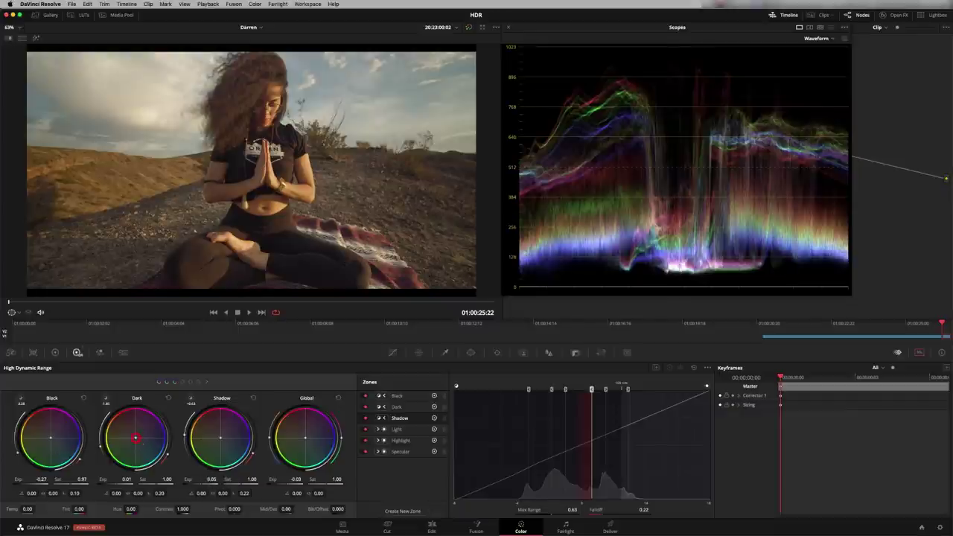
left_click(135, 438)
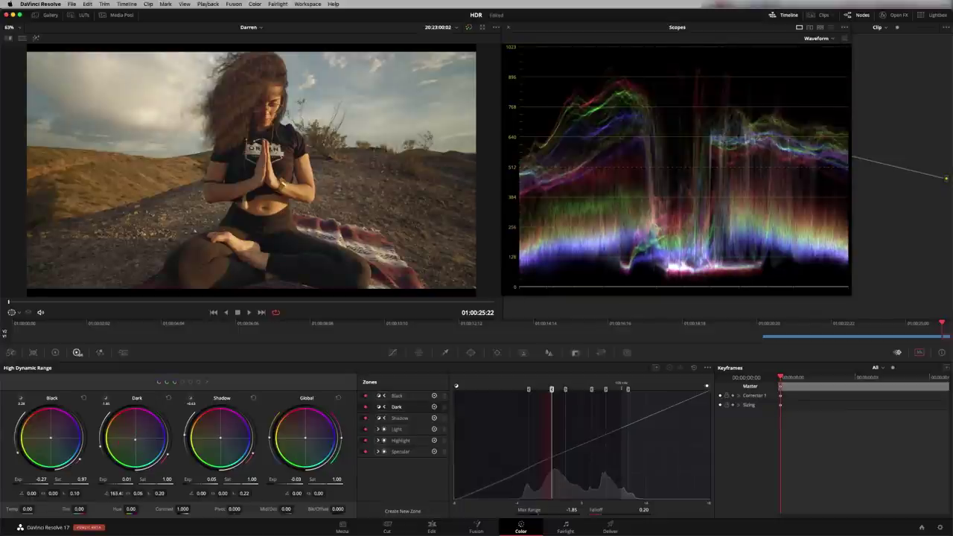
left_click_drag(136, 446, 137, 451)
Set Light zone exposure to -0.36, Highlight to 0.63 and Specular to 0.38
left_click(199, 384)
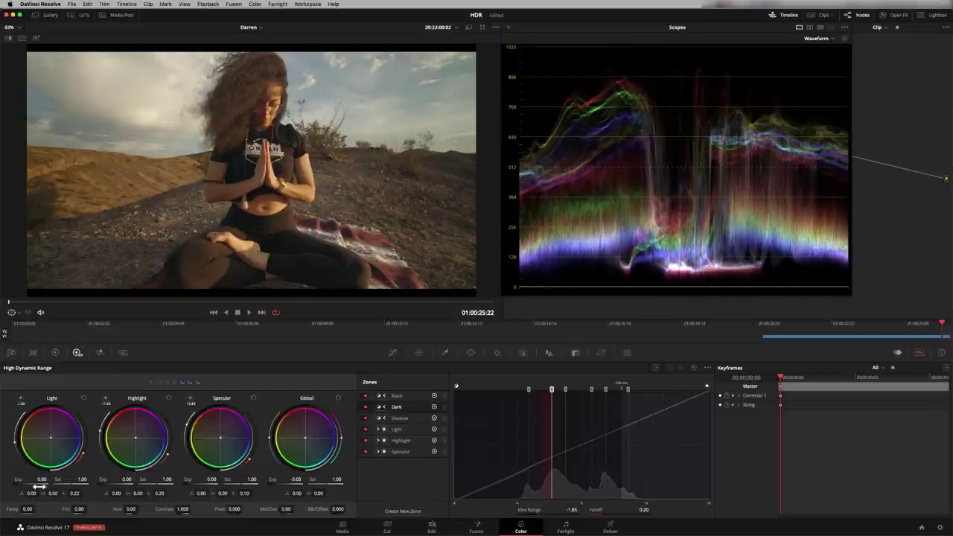
mouse_move(42, 478)
left_mouse_down()
mouse_move(28, 479)
mouse_move(37, 479)
left_mouse_up()
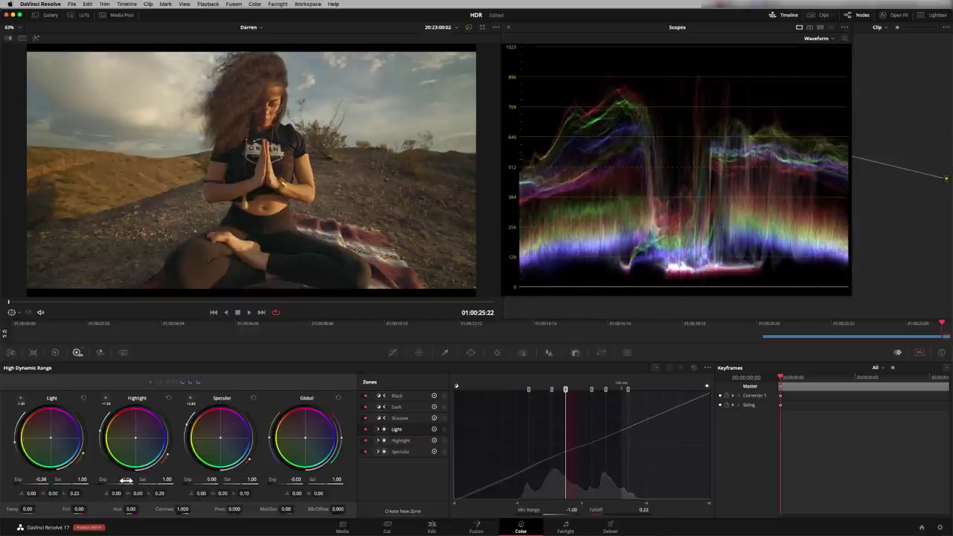
left_click_drag(126, 479, 139, 479)
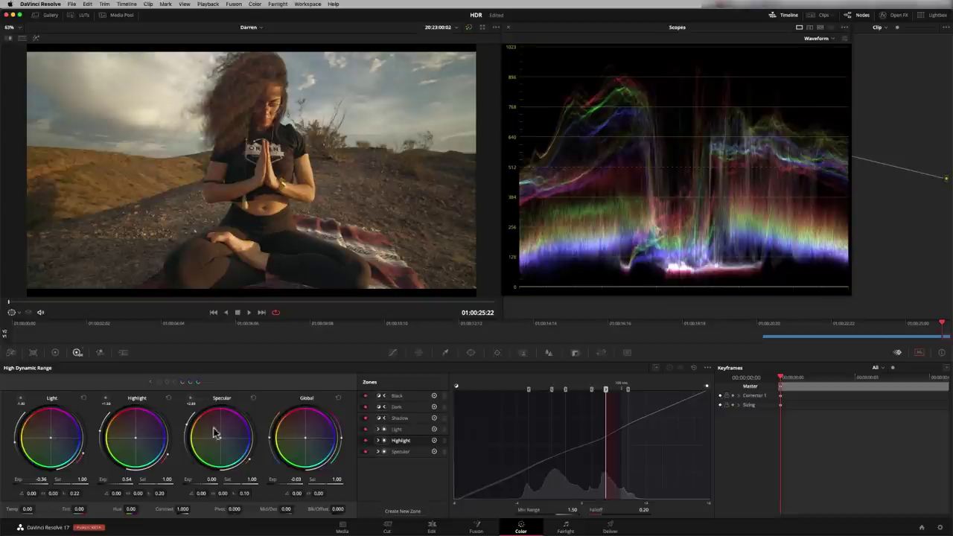
left_click_drag(126, 479, 133, 479)
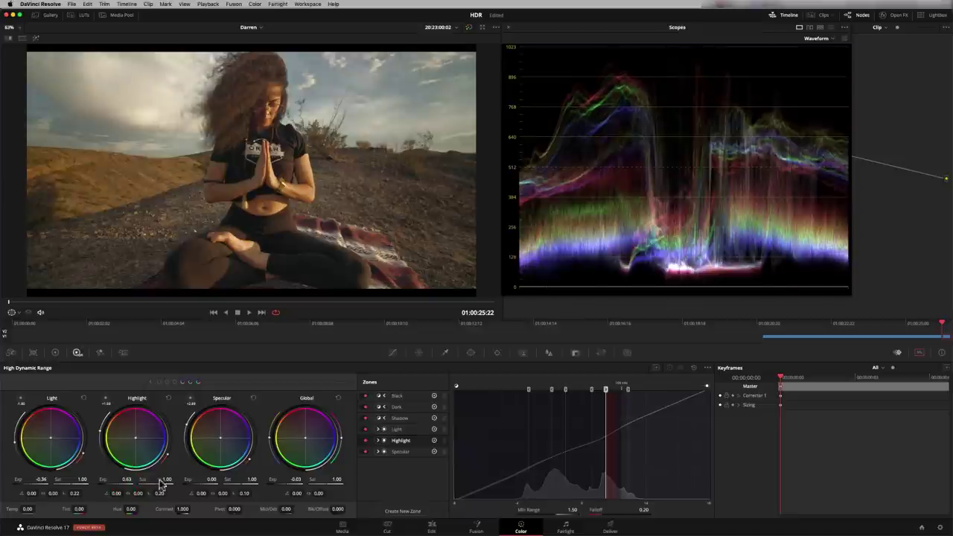
left_click_drag(211, 480, 220, 447)
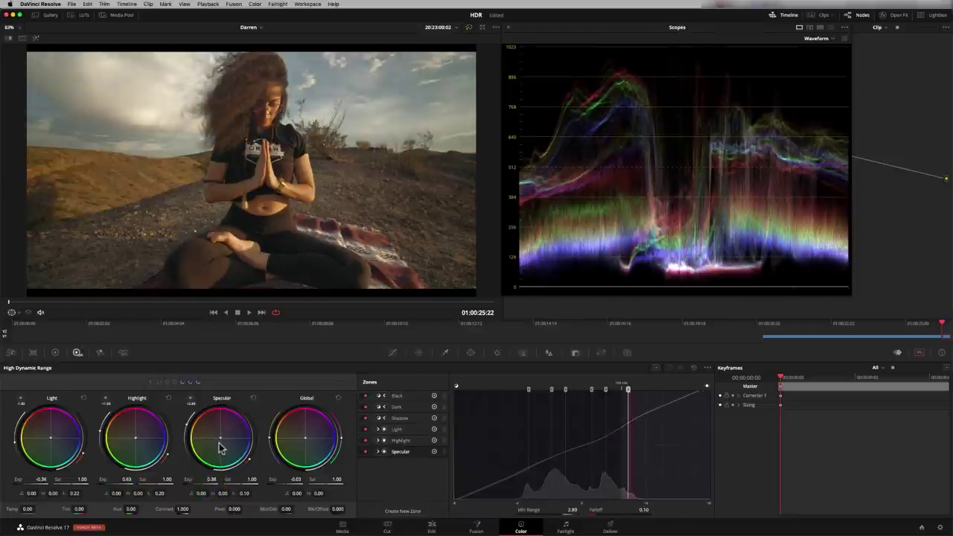
Shift the Highlight zone's colour balance, keep global exposure at -0.03, and raise Contrast to 1.108
left_click_drag(133, 440, 134, 438)
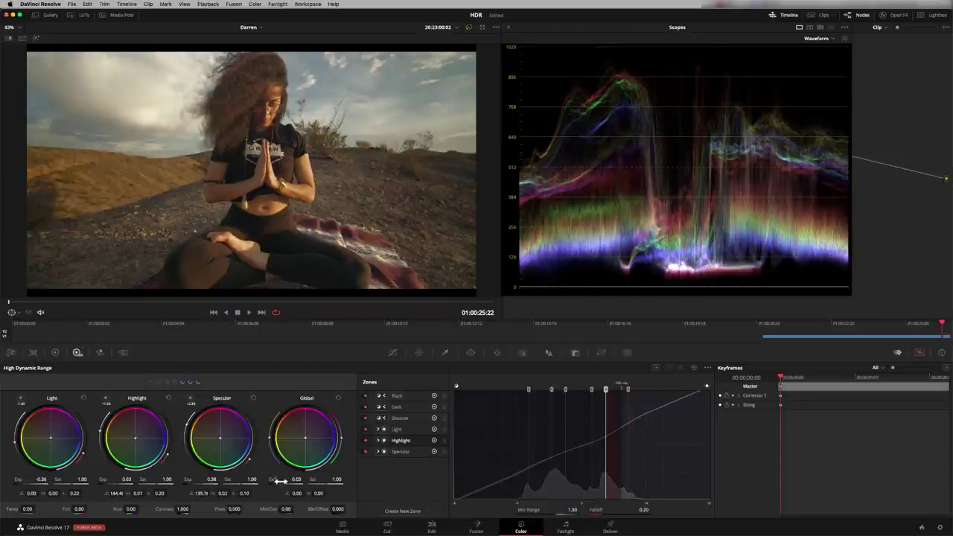
left_click_drag(278, 480, 268, 483)
left_click_drag(181, 509, 192, 508)
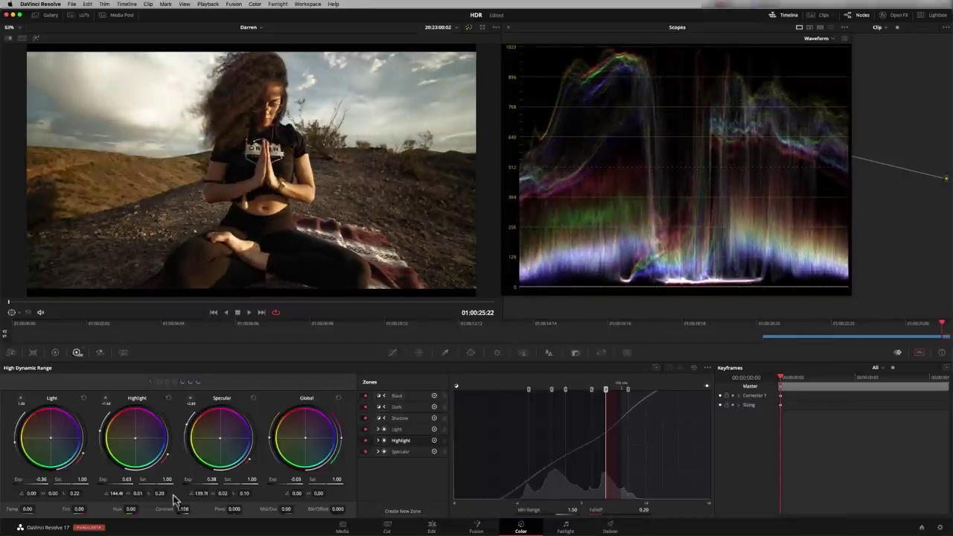
double_click(165, 510)
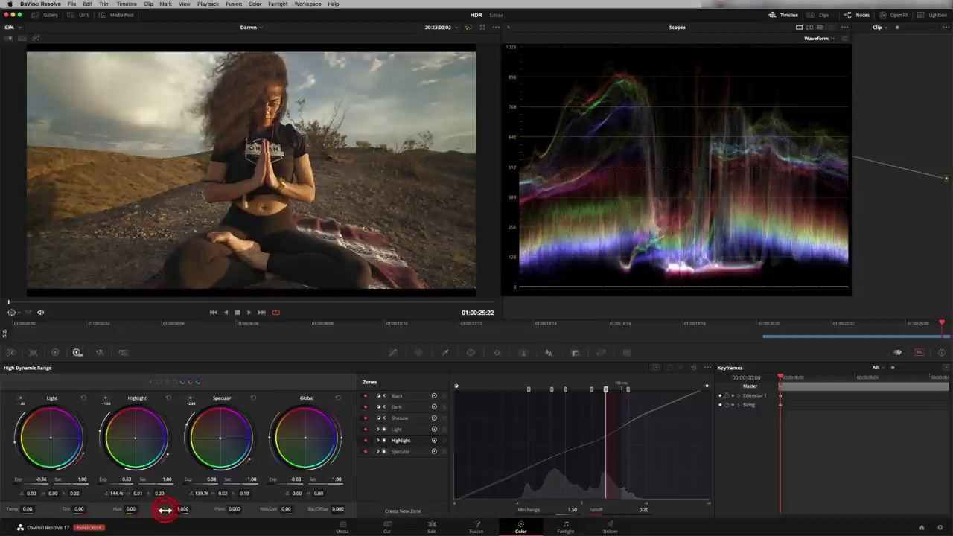
left_click(55, 352)
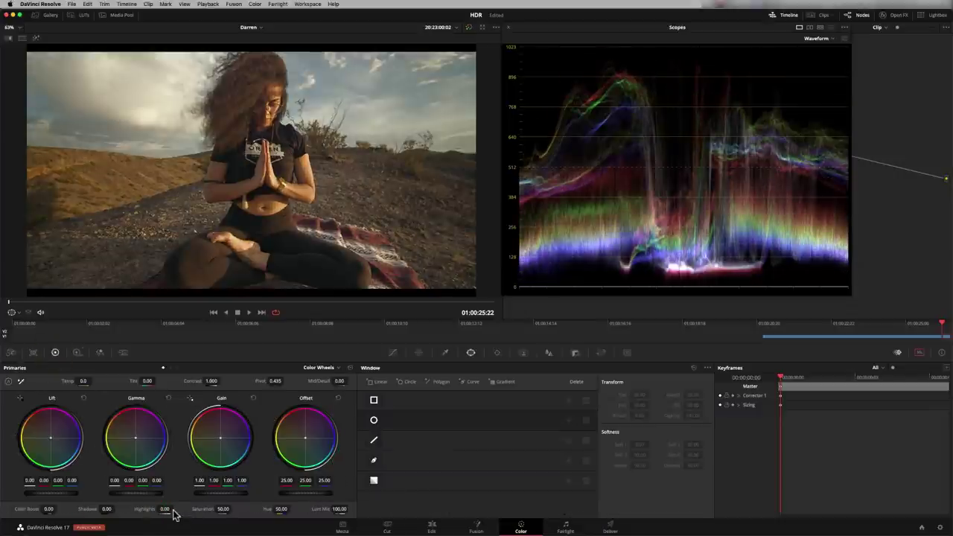
mouse_move(212, 384)
left_mouse_down()
mouse_move(221, 380)
mouse_move(194, 382)
left_mouse_up()
double_click(193, 381)
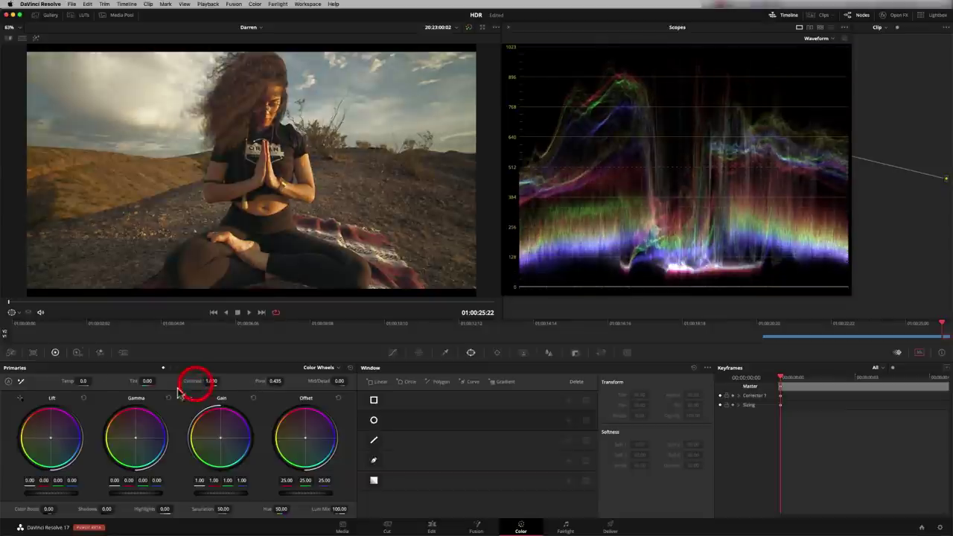
left_click(78, 352)
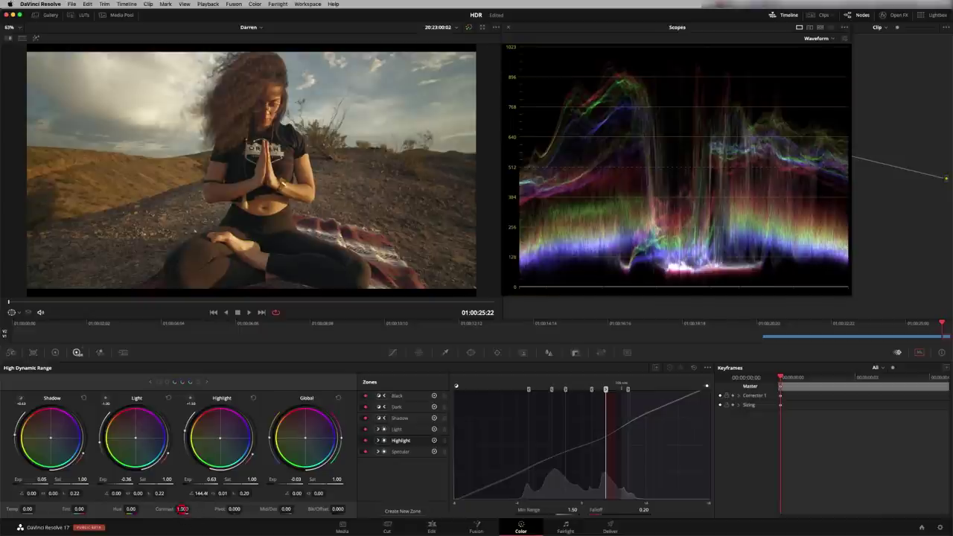
Set Contrast to 1.036, compare with Cmd+D, and move Highlight zone to Min Range 1.55, Falloff 0.33
left_click_drag(182, 508, 189, 508)
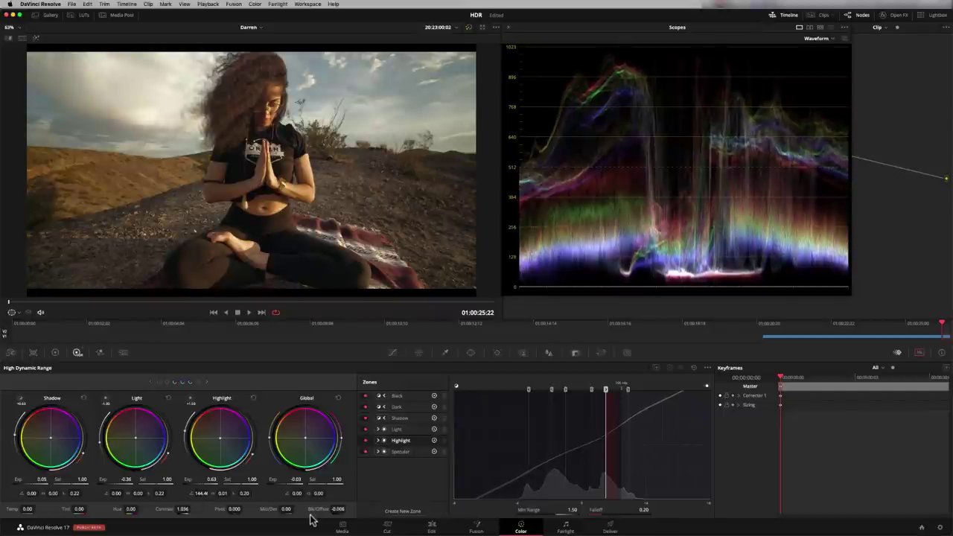
key("super+d")
key("super+d")
key("super+d")
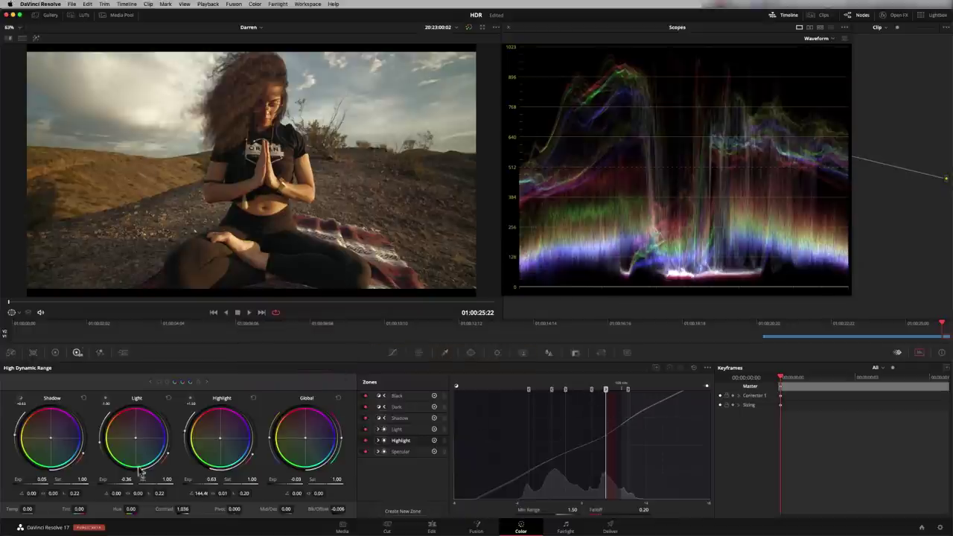
mouse_move(605, 390)
left_mouse_down()
mouse_move(618, 389)
mouse_move(606, 390)
left_mouse_up()
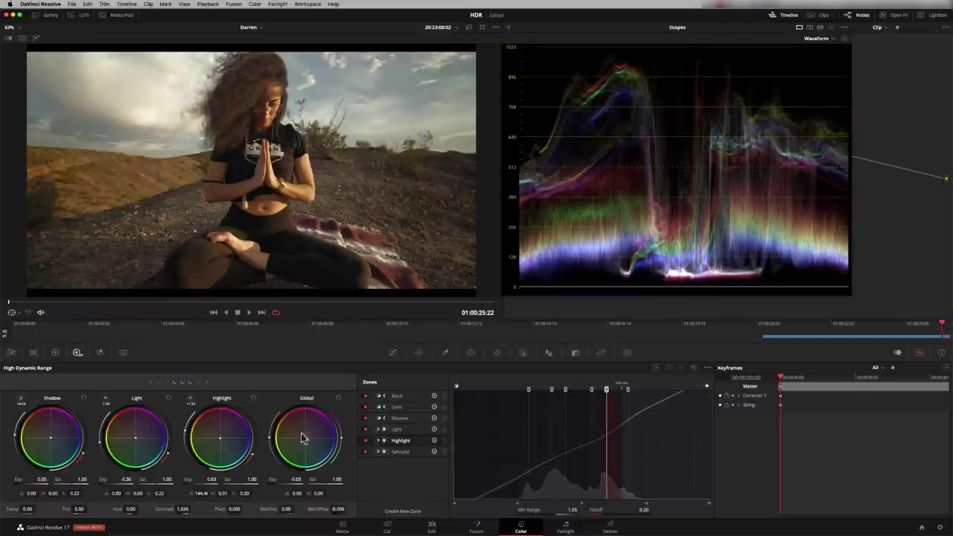
left_click_drag(252, 459, 272, 441)
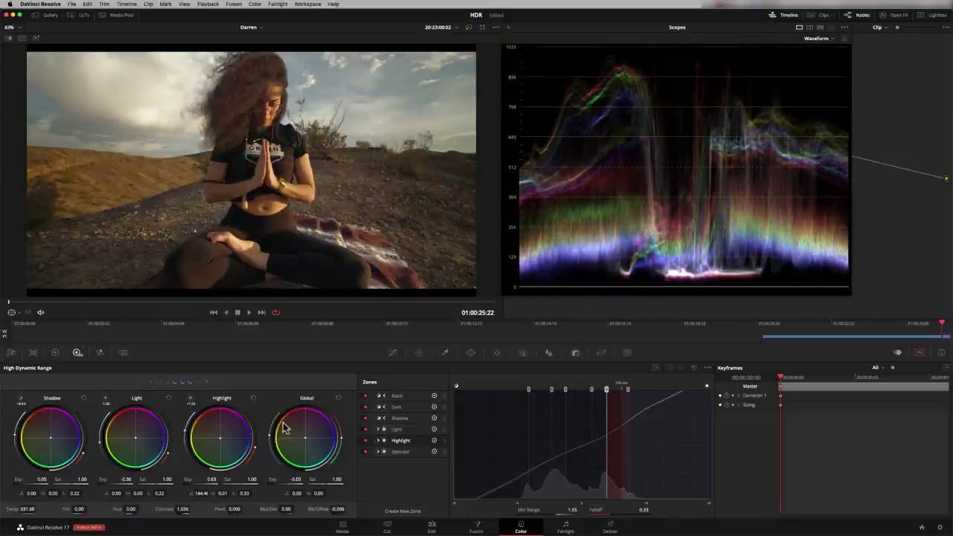